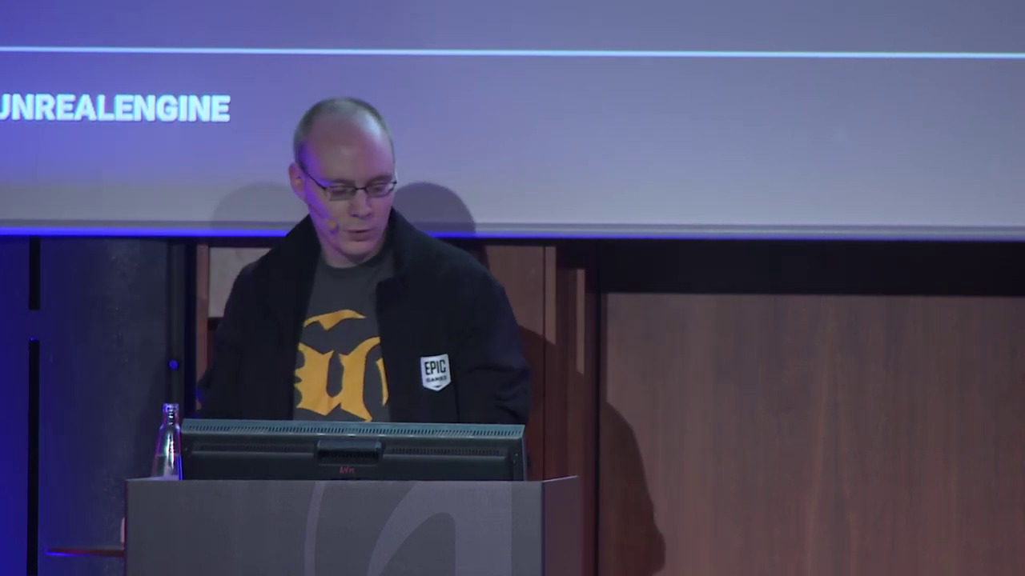
- Switch to the Unreal Editor and place a directional light in the teapot area of the SubwayEnvironment_NonStatic level
key(alt+Tab)
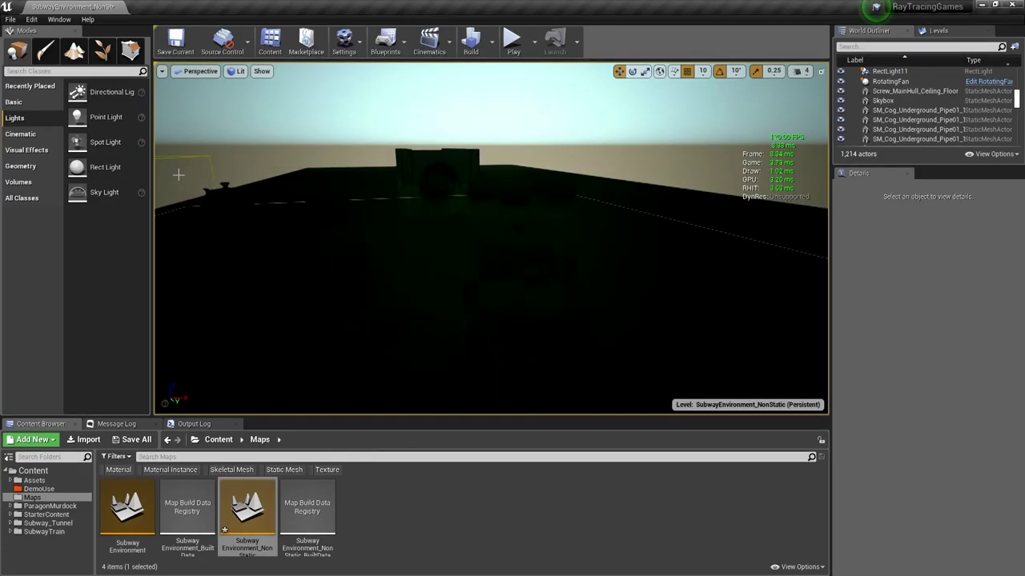
drag(113, 93, 366, 146)
scroll(926, 367, up, 10)
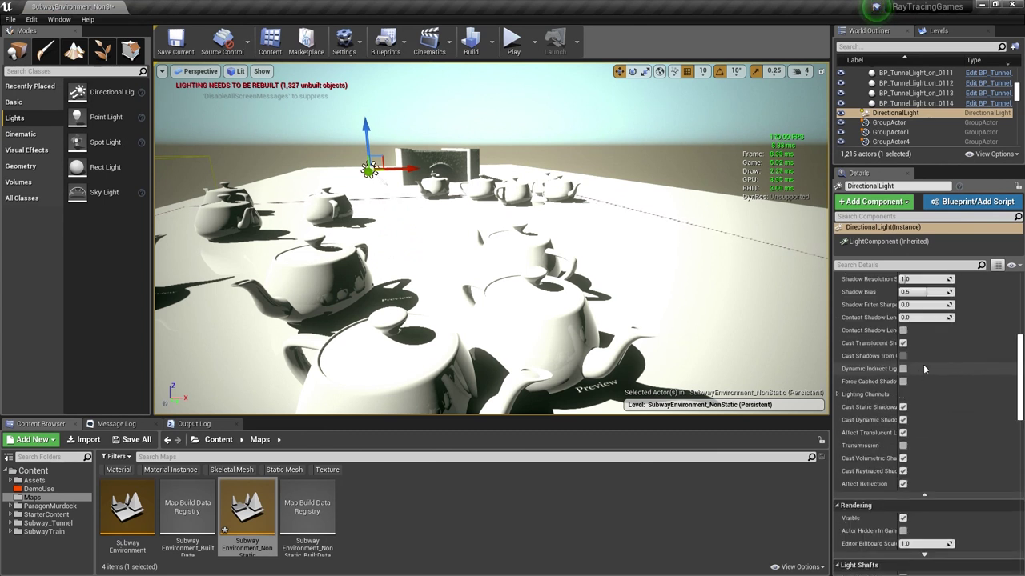
right_drag(684, 272, 684, 352)
scroll(988, 357, up, 5)
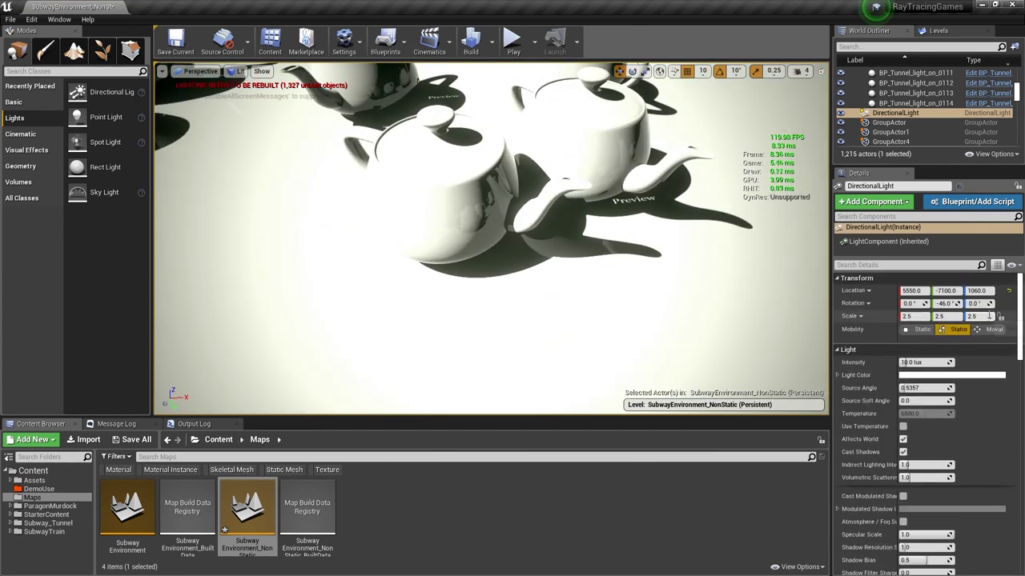
- Set the directional light's mobility to Movable and turn off its ray-traced shadow casting
click(989, 327)
scroll(953, 407, down, 7)
scroll(949, 413, down, 3)
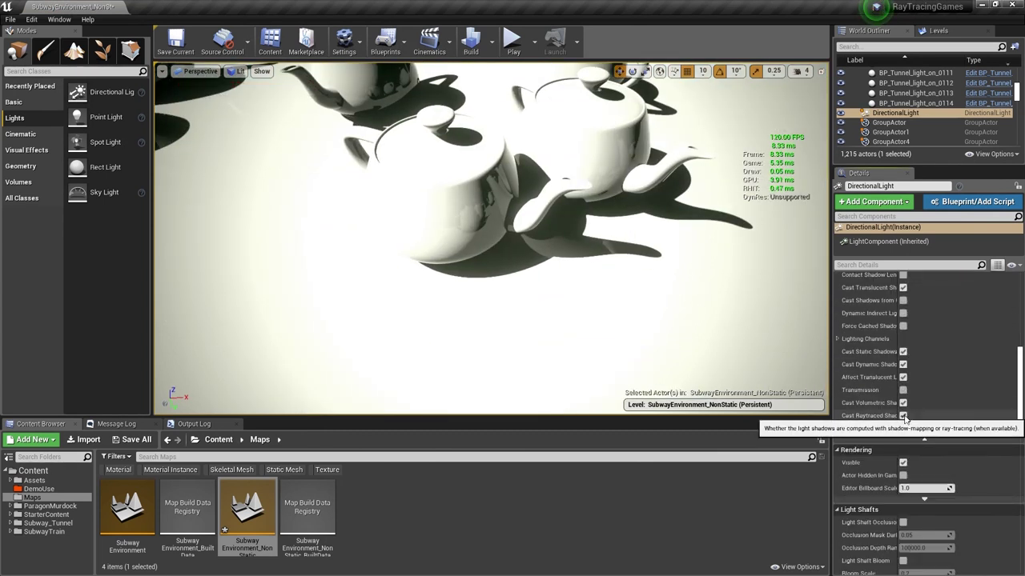
scroll(946, 400, down, 2)
scroll(951, 376, up, 8)
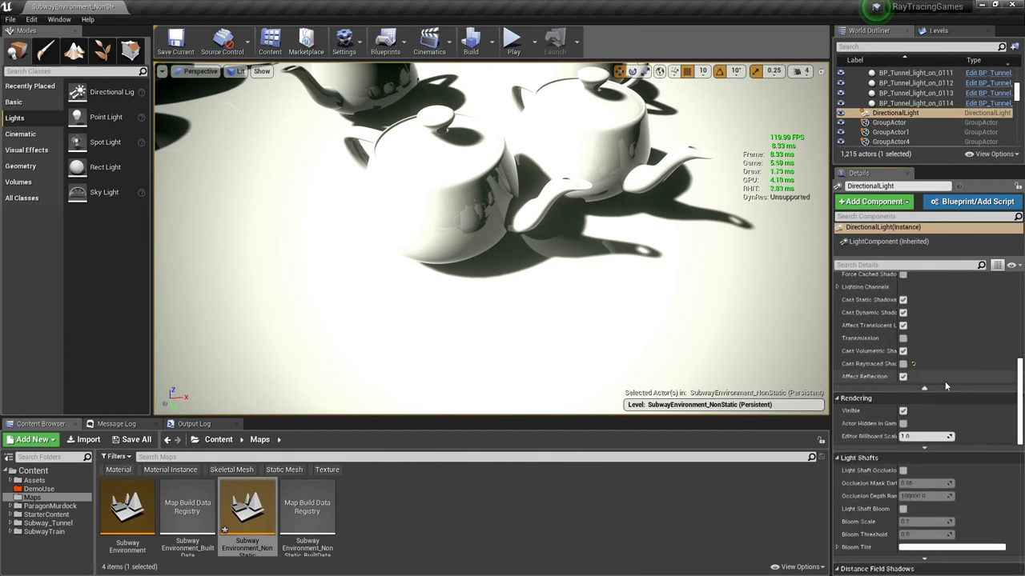
- Turn the directional light's ray-traced shadows back on and delete the light from the level
key(s)
right_drag(752, 296, 732, 399)
key(d)
key(w)
key(s)
key(w)
scroll(895, 406, down, 5)
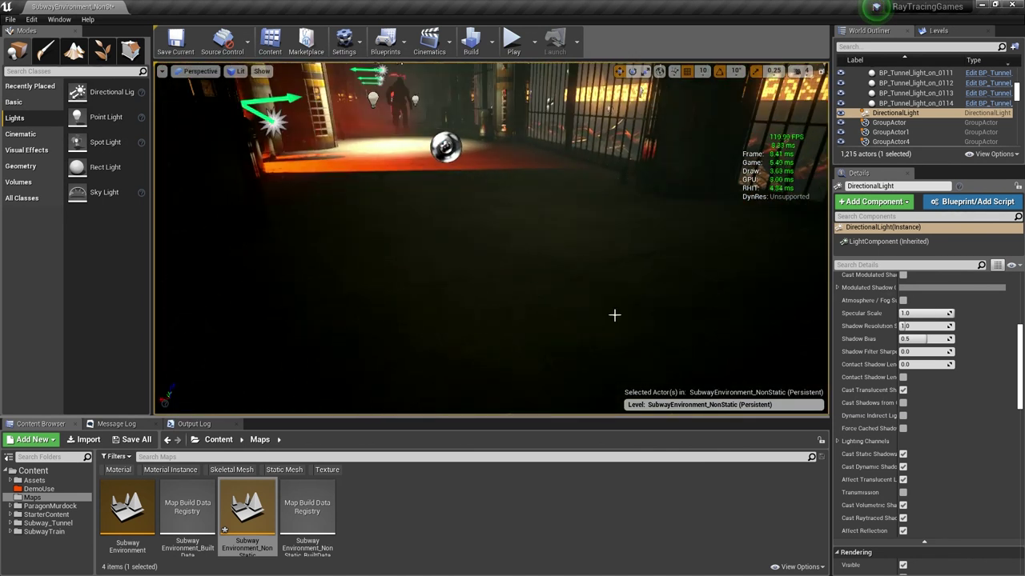
key(Delete)
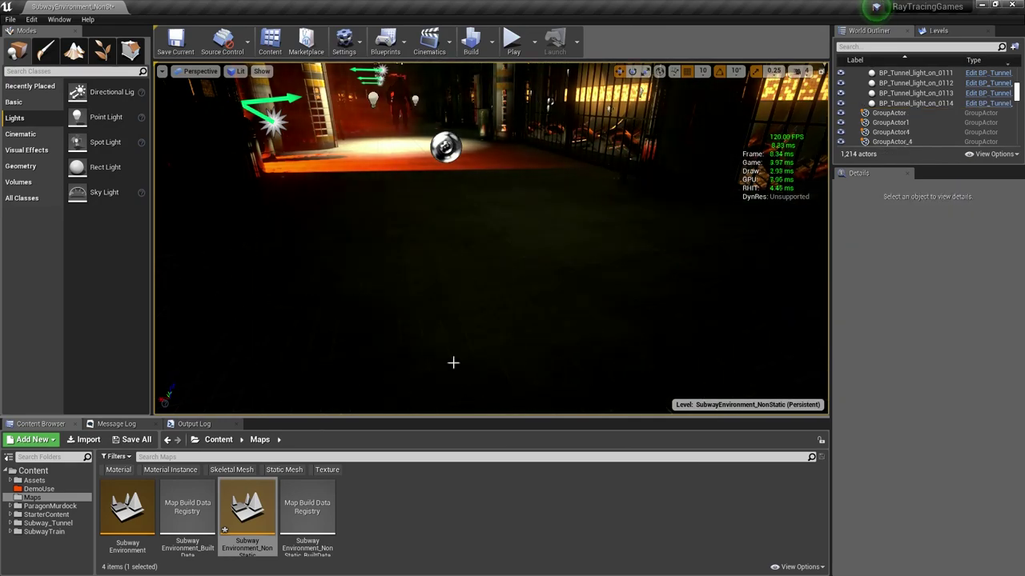
- Switch to the presentation and advance from the Shadows slide to the Reflections slide
key(alt+Tab)
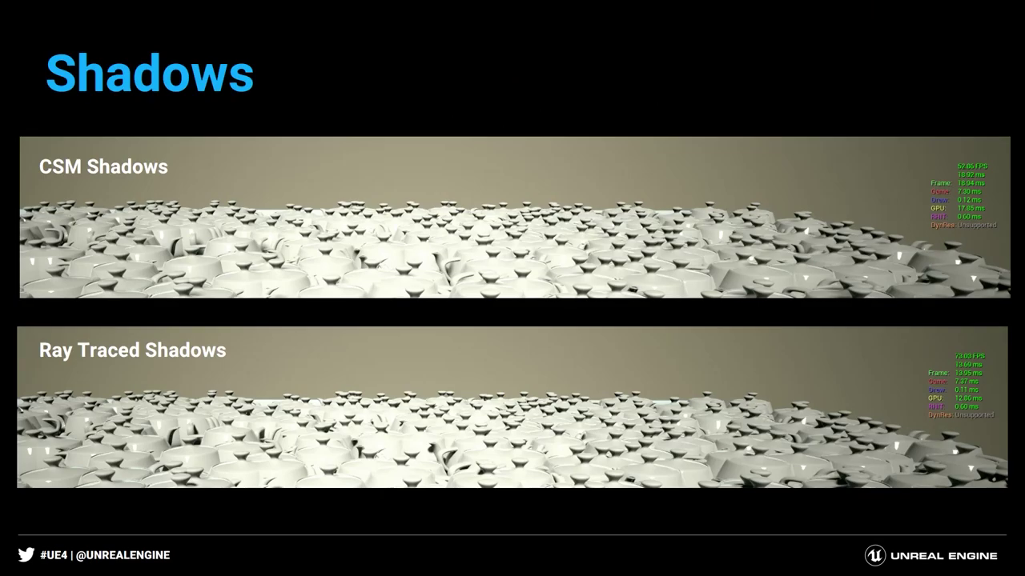
key(Right)
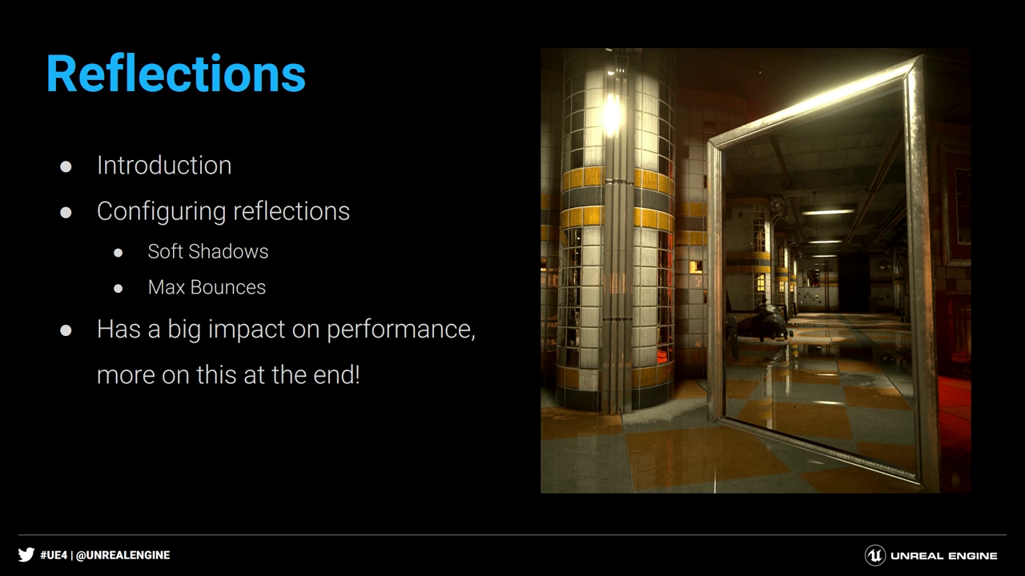
- Switch back to the Unreal Editor and open the SubwayEnvironment map from the Maps folder
key(alt+Tab)
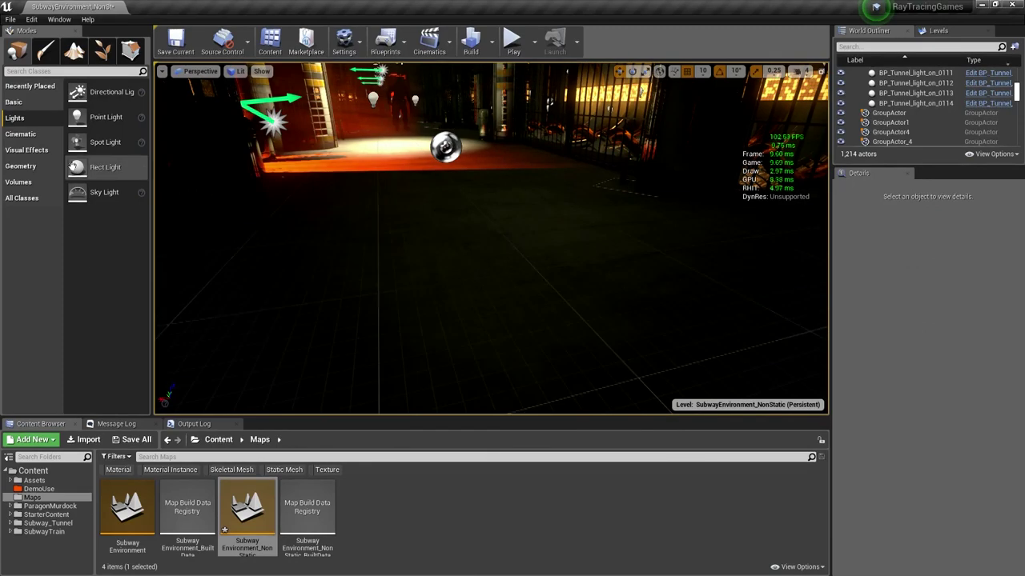
double_click(125, 515)
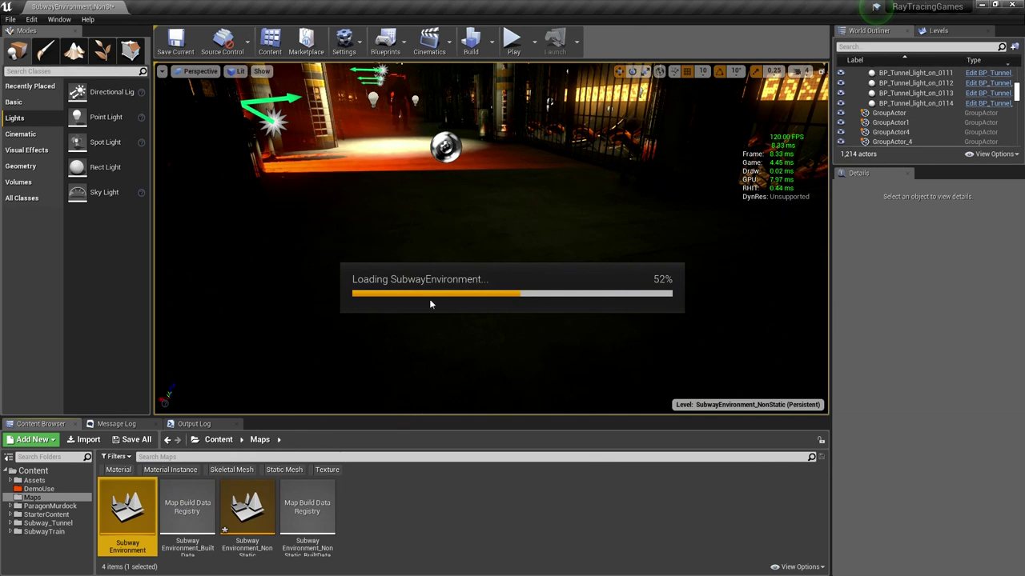
click(614, 394)
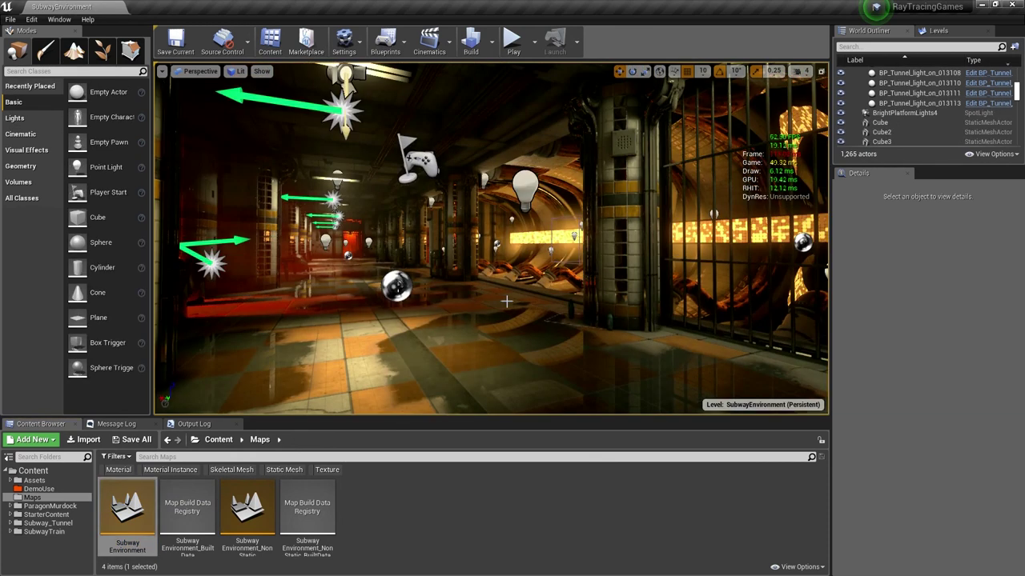
- Examine the ray-traced reflections in the wall mirror in an immersive viewport with the editor icons hidden
right_drag(513, 307, 401, 327)
key(F11)
key(w)
right_drag(550, 311, 486, 299)
key(w)
key(g)
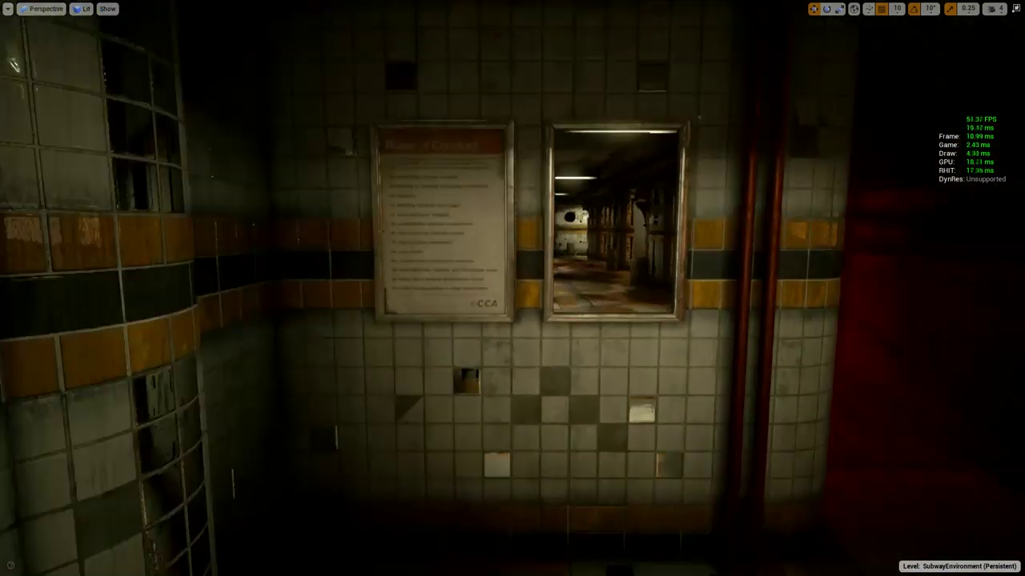
key(w)
right_drag(528, 290, 559, 293)
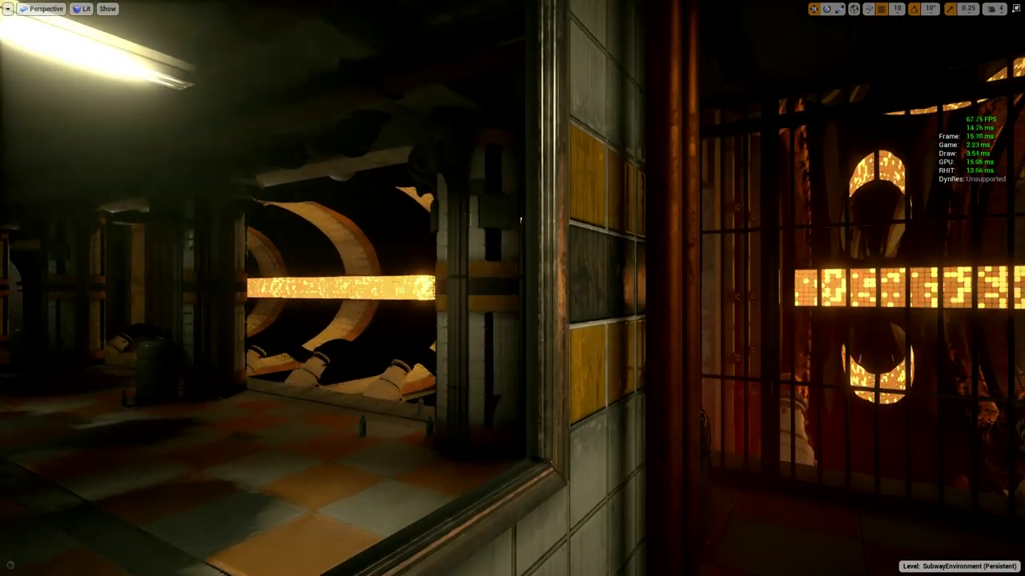
right_drag(547, 290, 509, 277)
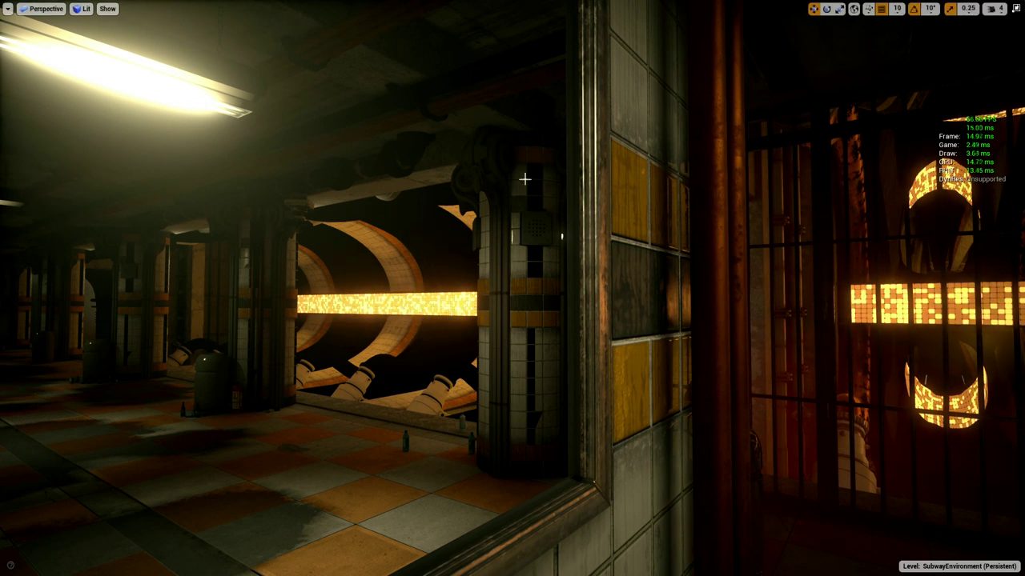
right_drag(455, 217, 395, 238)
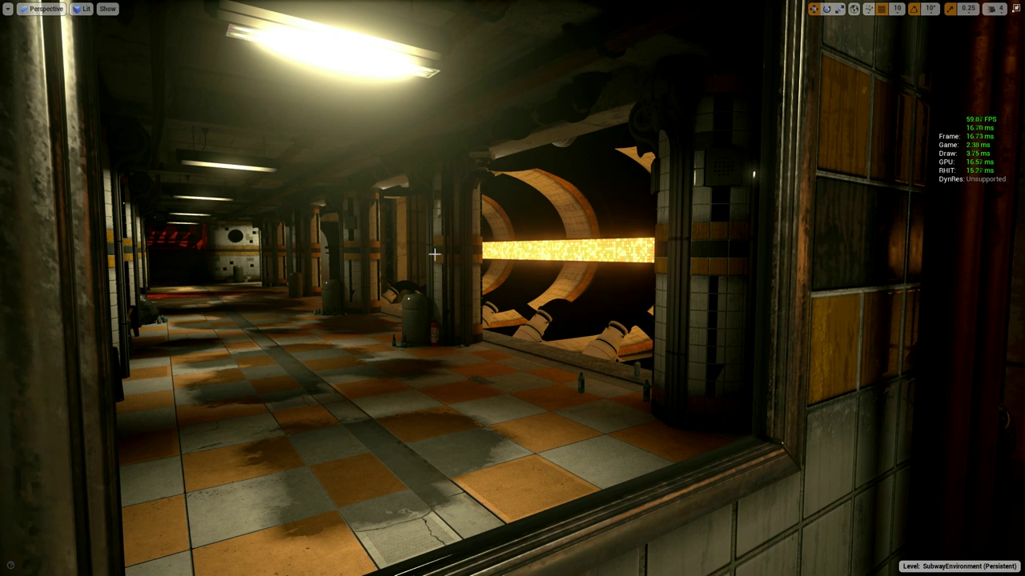
right_drag(435, 254, 552, 268)
- Exit the immersive viewport and show the editor icons in the scene again
key(F11)
right_drag(443, 270, 372, 269)
key(w)
key(g)
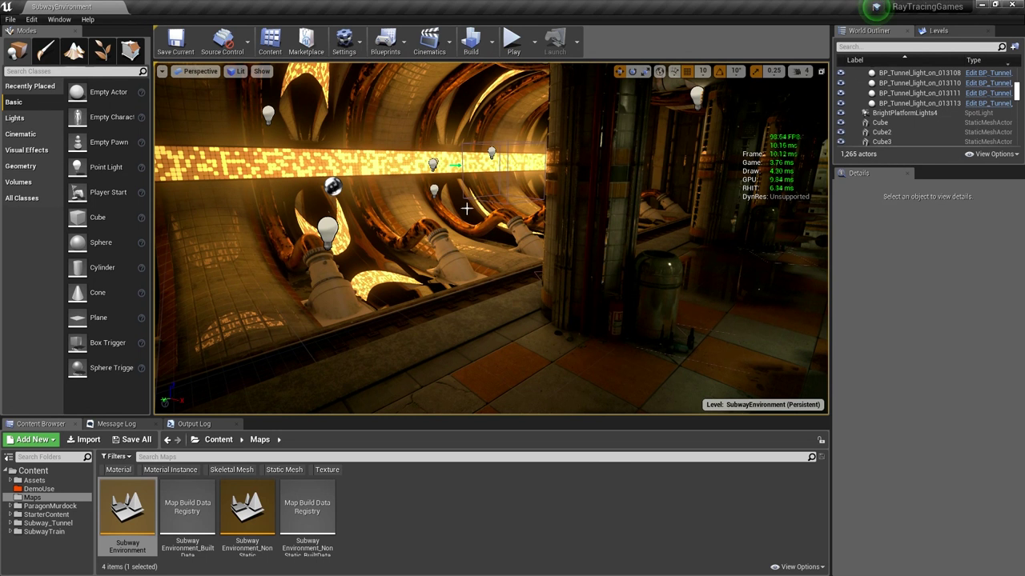
- Select PostProcessVolumeRK and expand its Ray Tracing Reflections settings
click(462, 183)
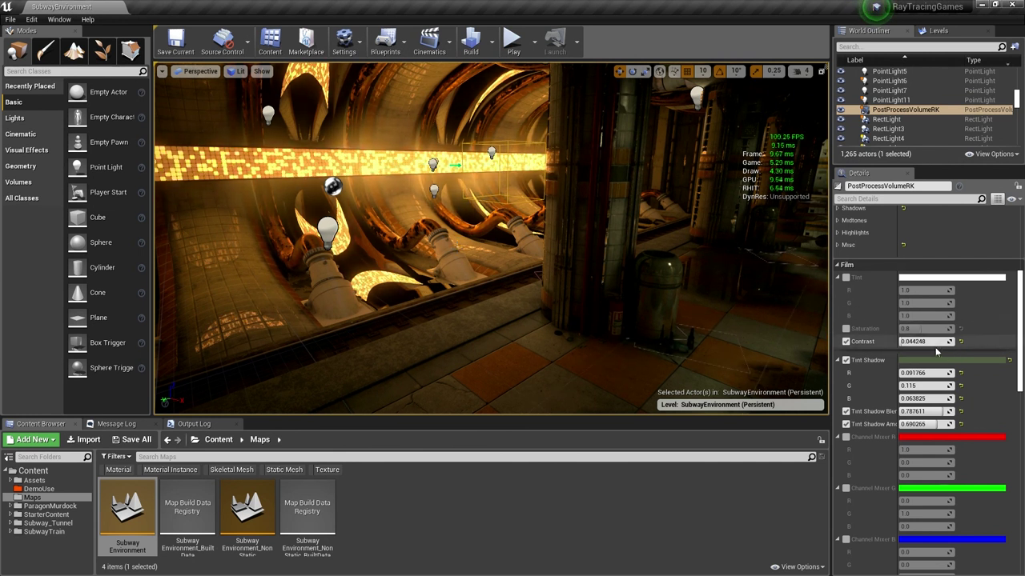
scroll(928, 346, down, 5)
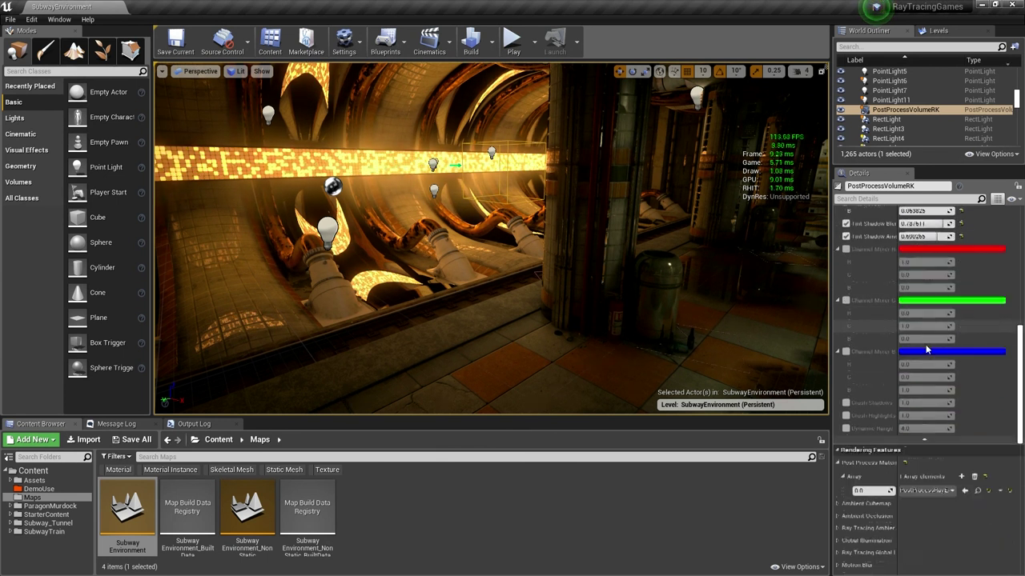
scroll(920, 336, up, 5)
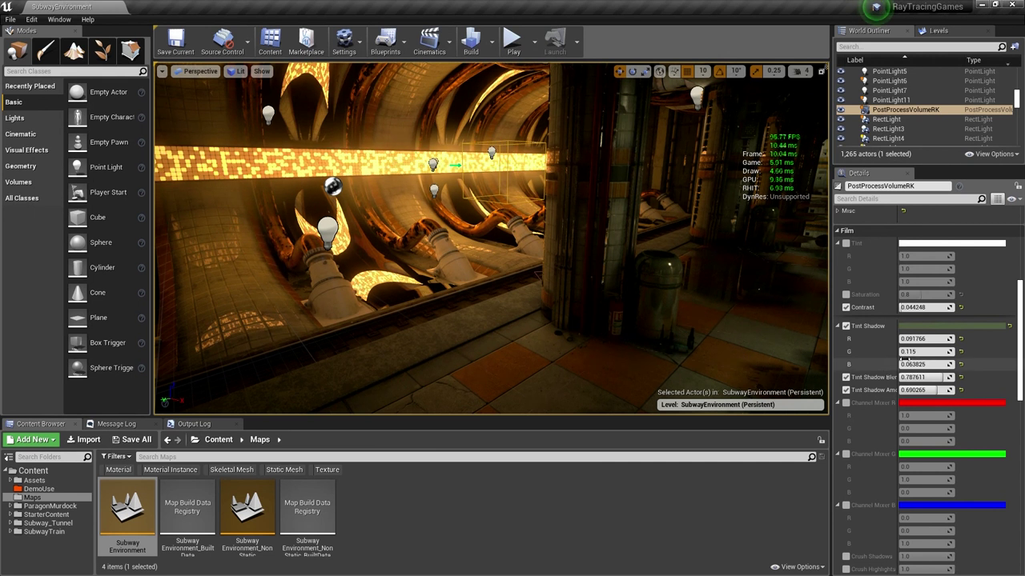
scroll(881, 339, down, 5)
scroll(876, 340, down, 2)
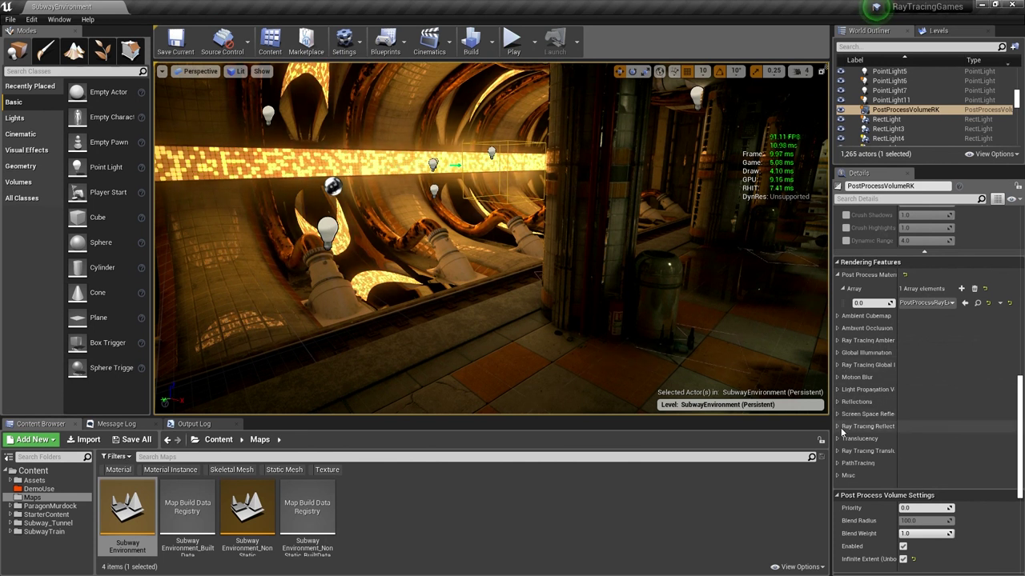
click(839, 428)
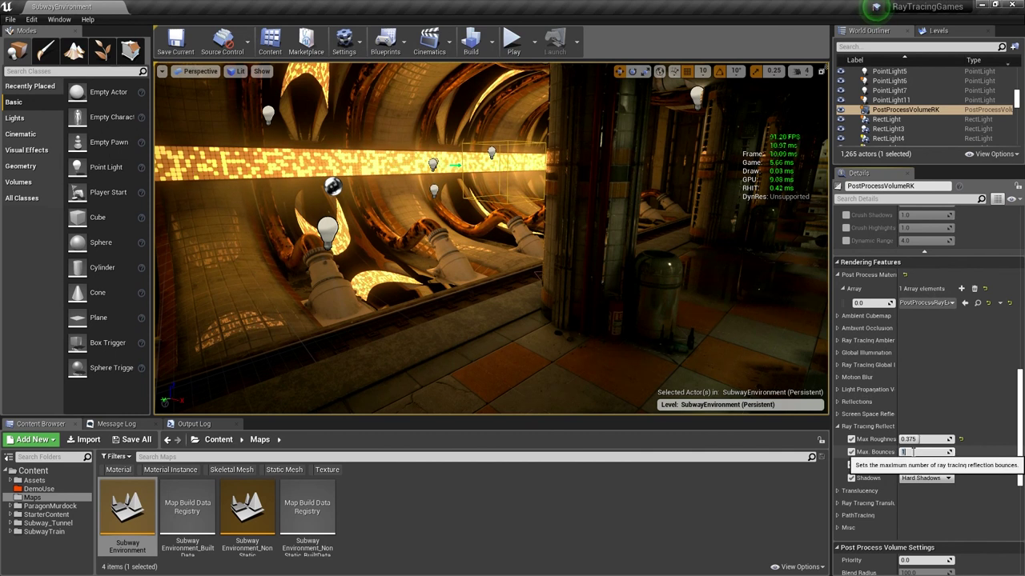
- Try Max. Bounces values of 2 and 3 for the post process volume's ray tracing reflections
text(2)
key(Return)
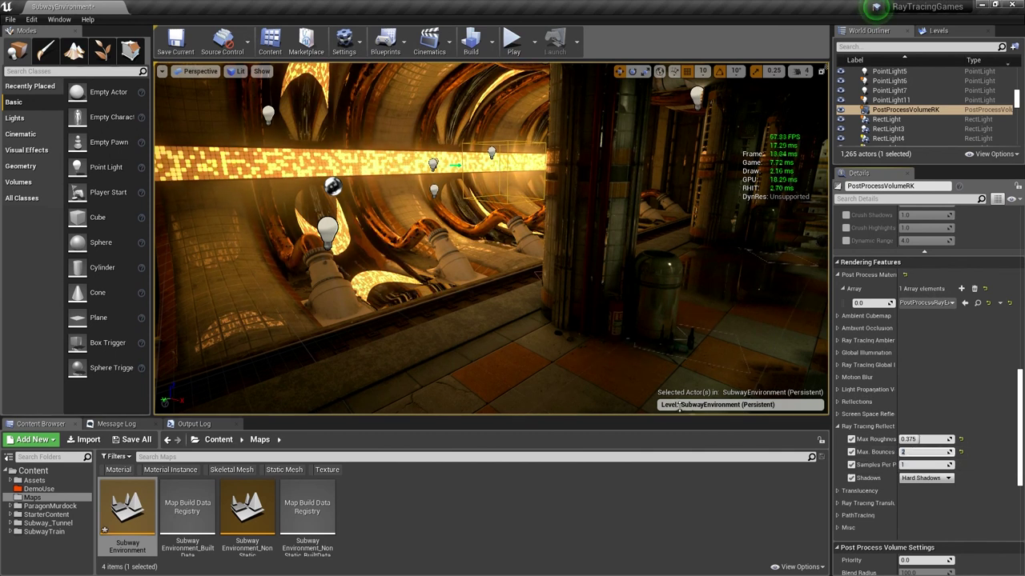
right_drag(652, 357, 292, 357)
click(915, 452)
text(3)
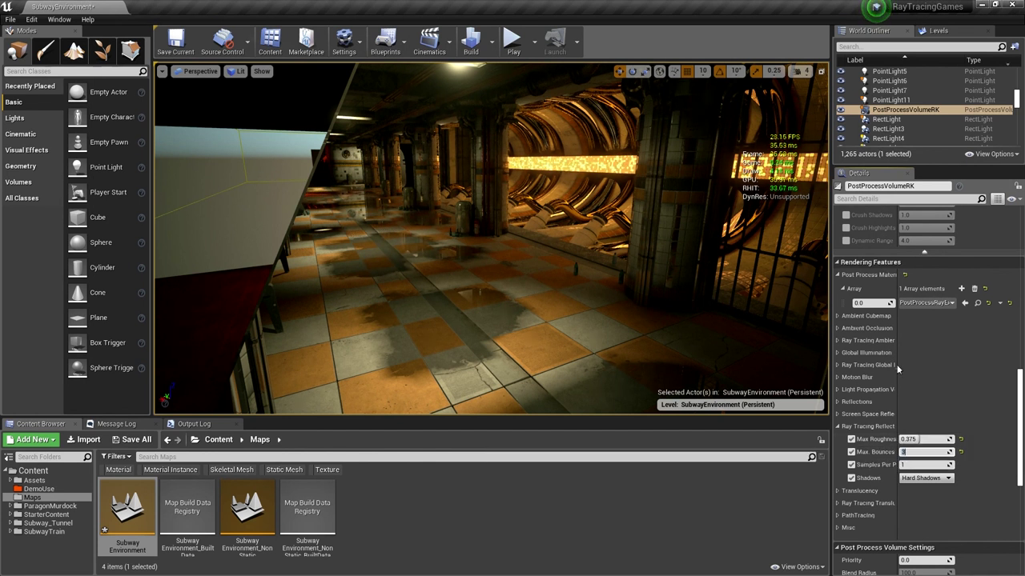
- Switch the ray tracing reflections' Max. Bounces to 1, to 2, and back to 1 to compare the mirror image
text(1)
key(Return)
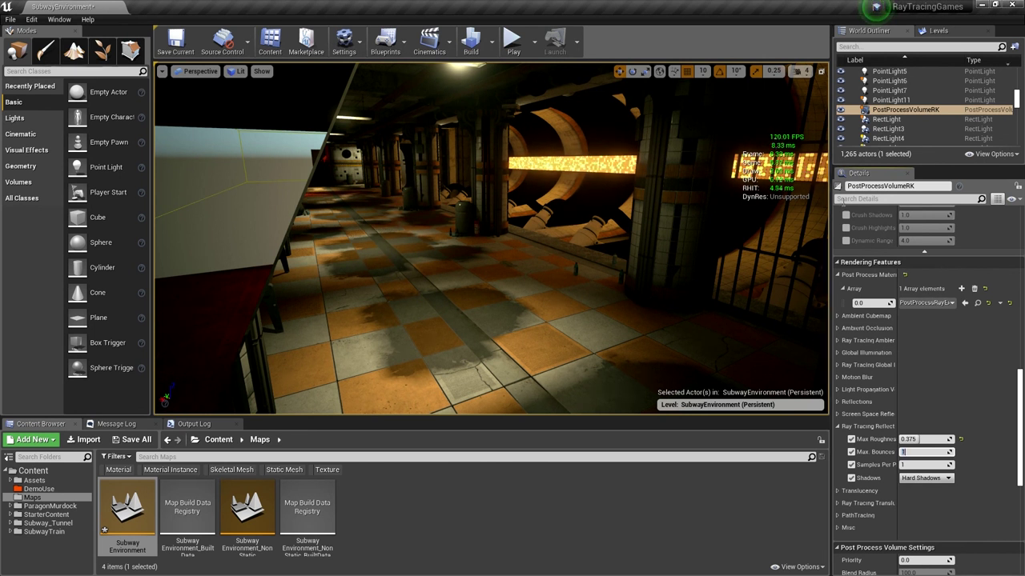
text(2)
key(Return)
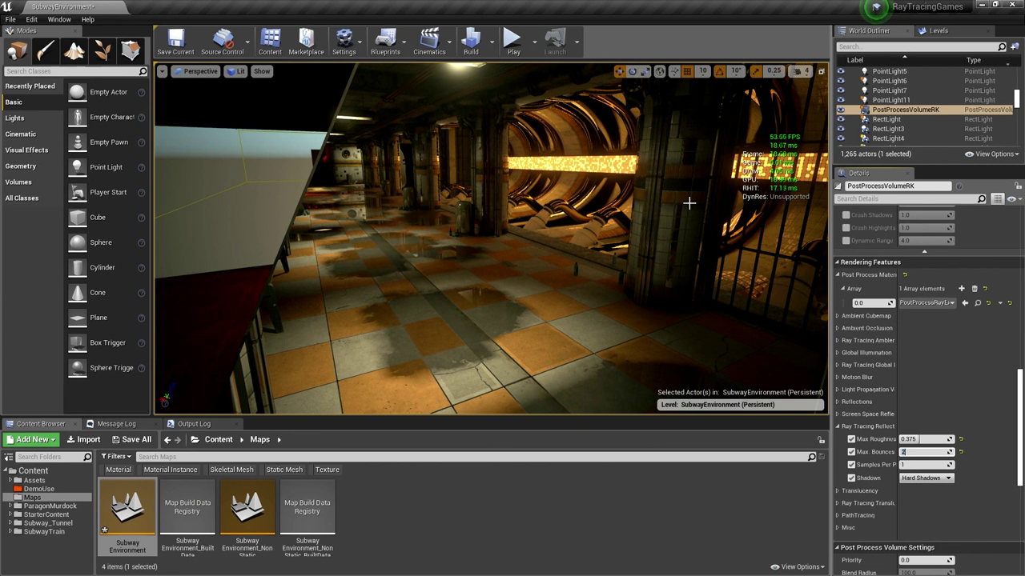
text(1)
key(Return)
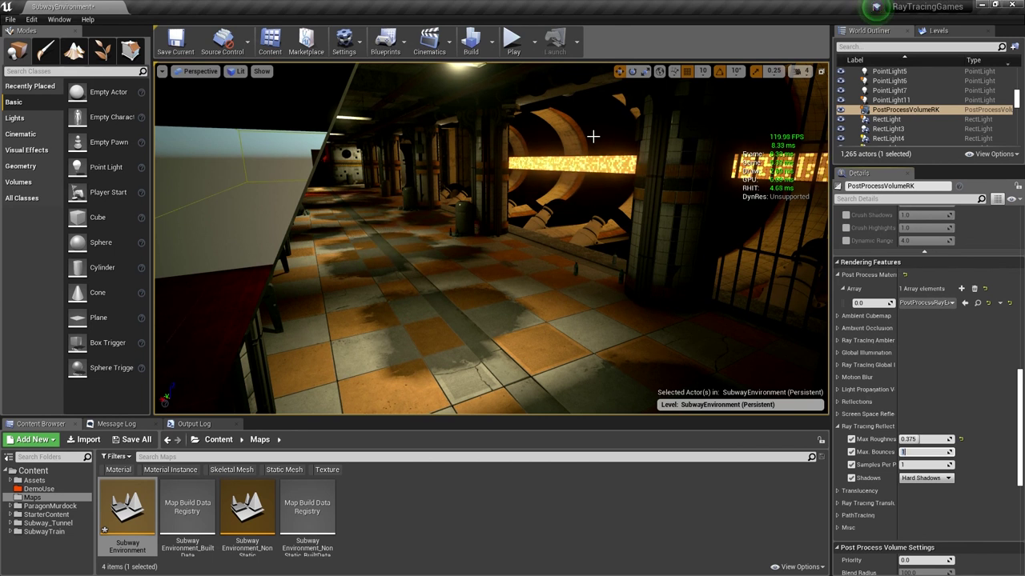
- Select the mirror panel SM_wallposter_8 below the station and raise it vertically into the platform hall
right_drag(567, 164, 533, 251)
click(508, 301)
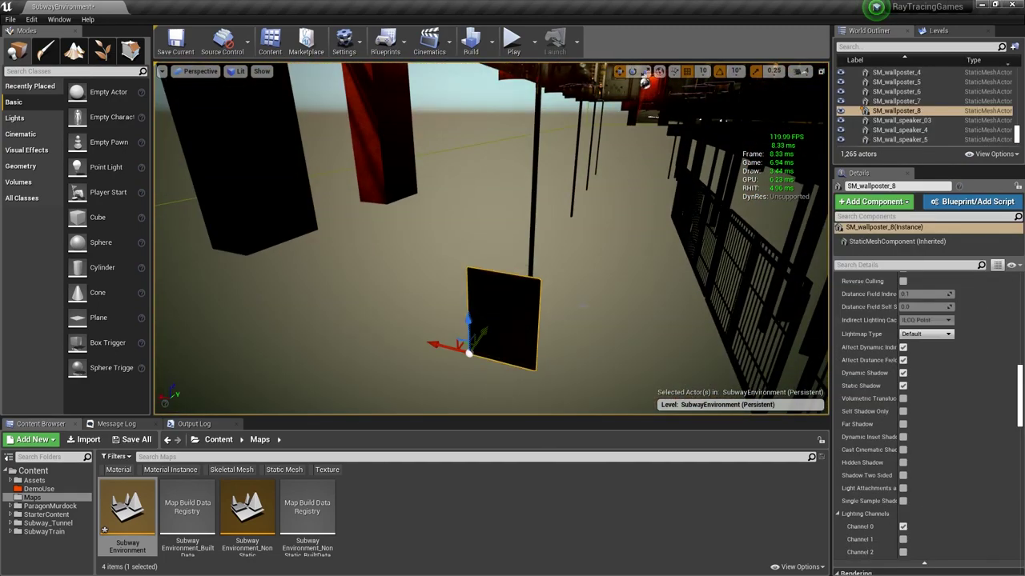
click(537, 314)
right_drag(538, 314, 534, 337)
click(524, 281)
right_drag(523, 280, 526, 240)
drag(459, 354, 443, 90)
right_drag(443, 91, 464, 116)
right_drag(488, 240, 504, 299)
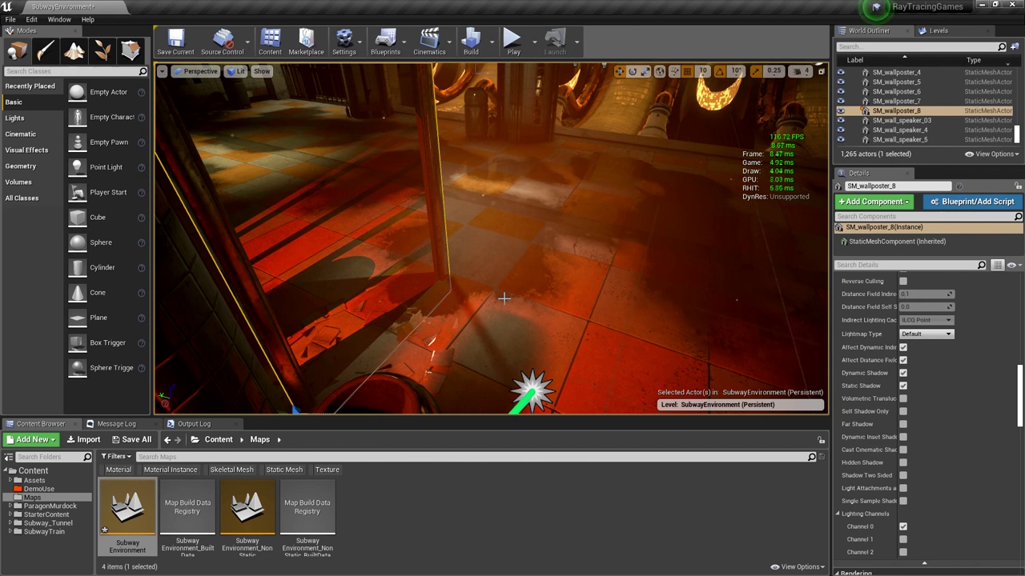
- Try the Disabled and Area Shadows options for shadows in PostProcessVolumeRK's ray tracing reflections
right_drag(504, 299, 499, 142)
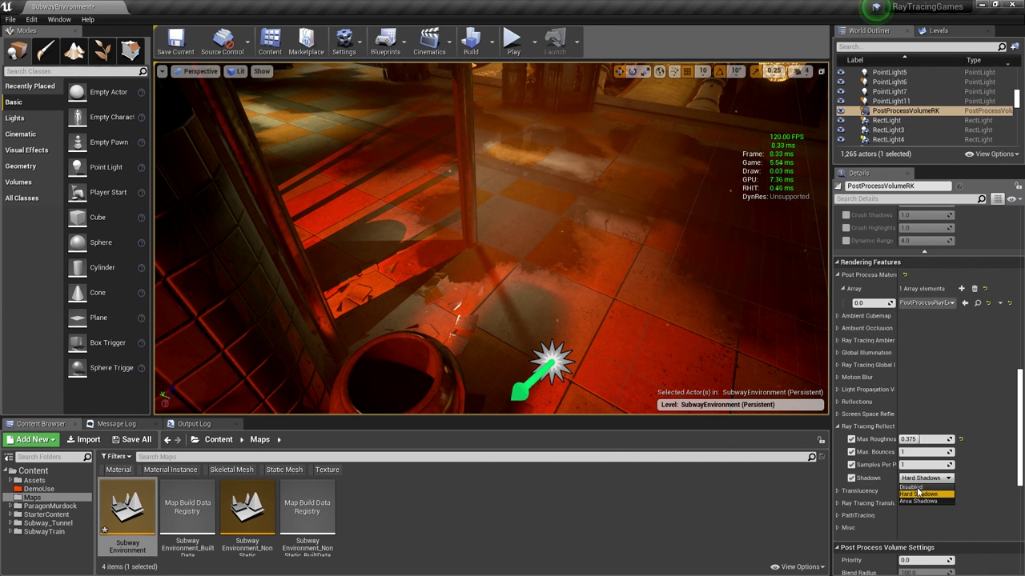
click(911, 487)
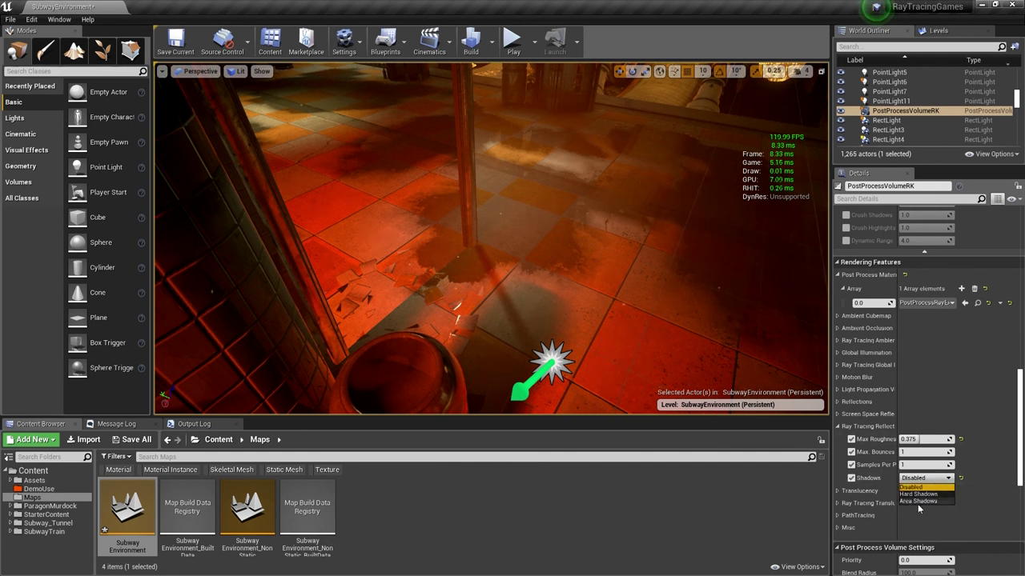
click(917, 501)
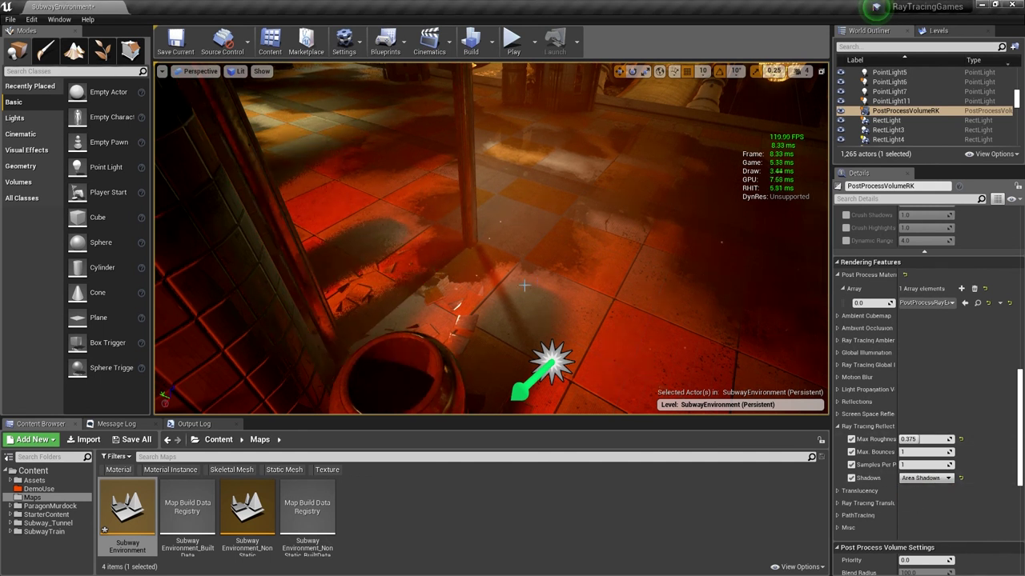
right_drag(492, 239, 464, 260)
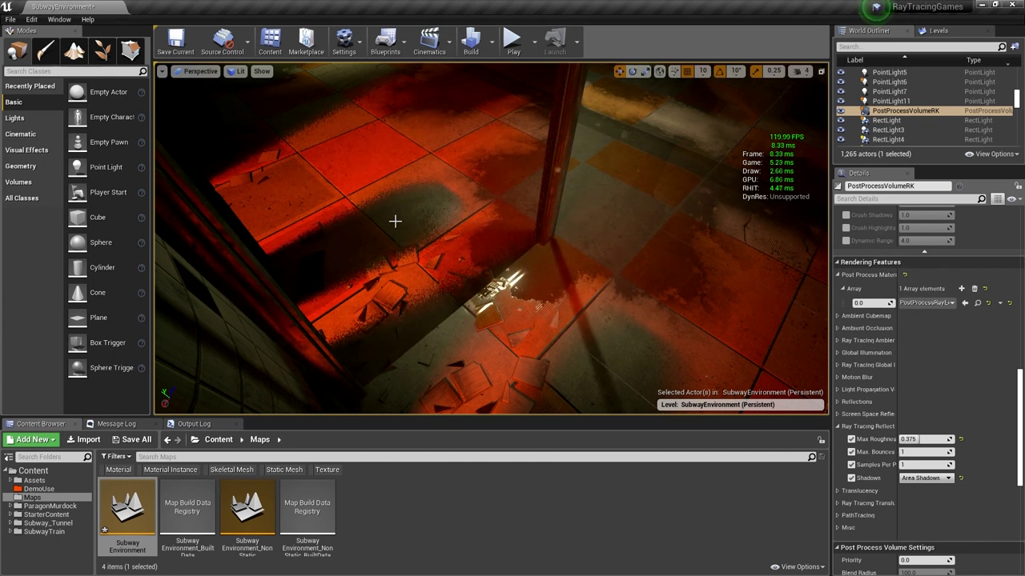
- Set the shadow type of PostProcessVolumeRK's ray tracing reflections to Hard Shadows
click(925, 478)
click(921, 490)
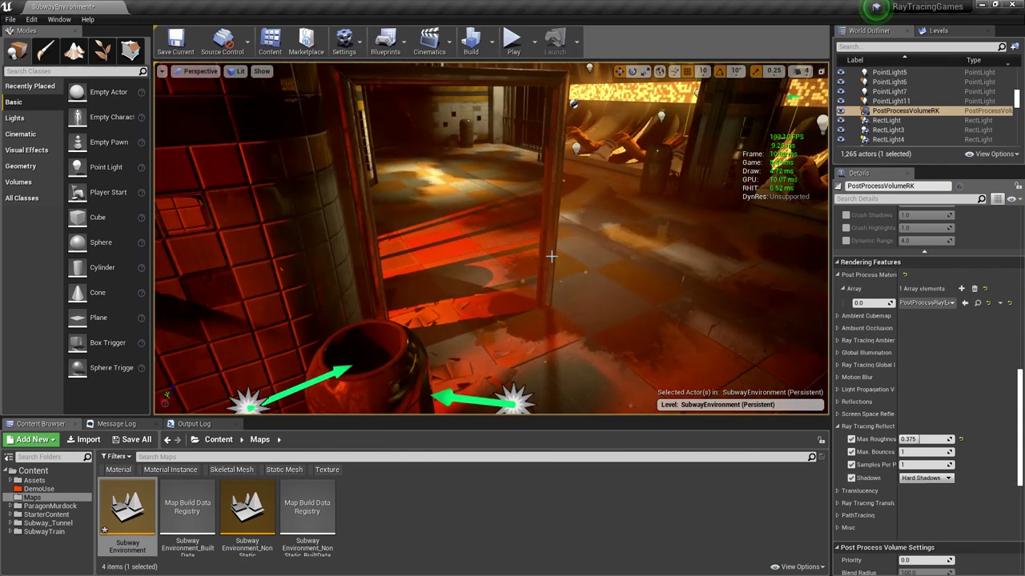
click(551, 257)
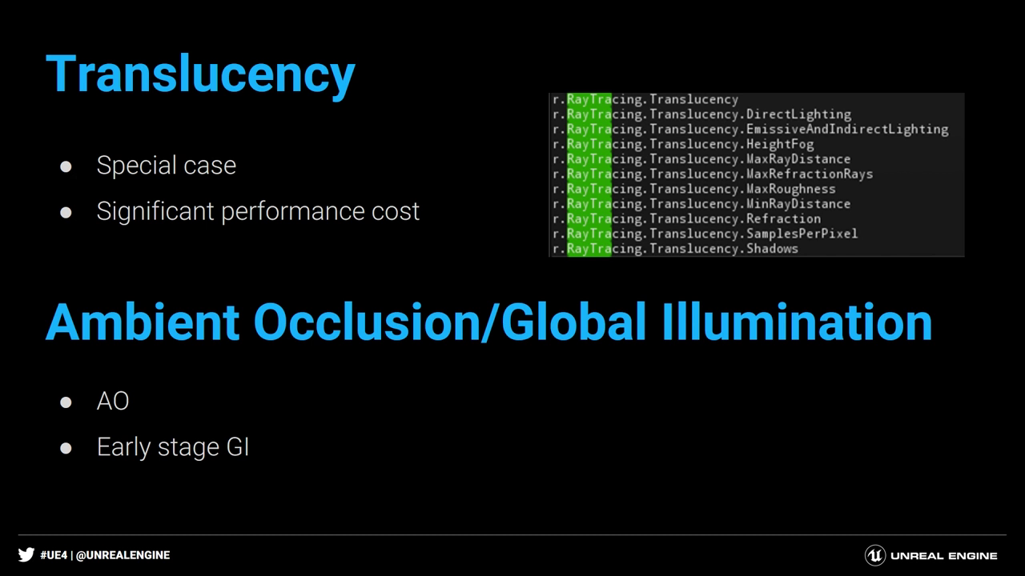
- Switch to Unreal Editor, open TrainSequence from the Content folder and scrub the sequence to frame 2932
key(alt+Tab)
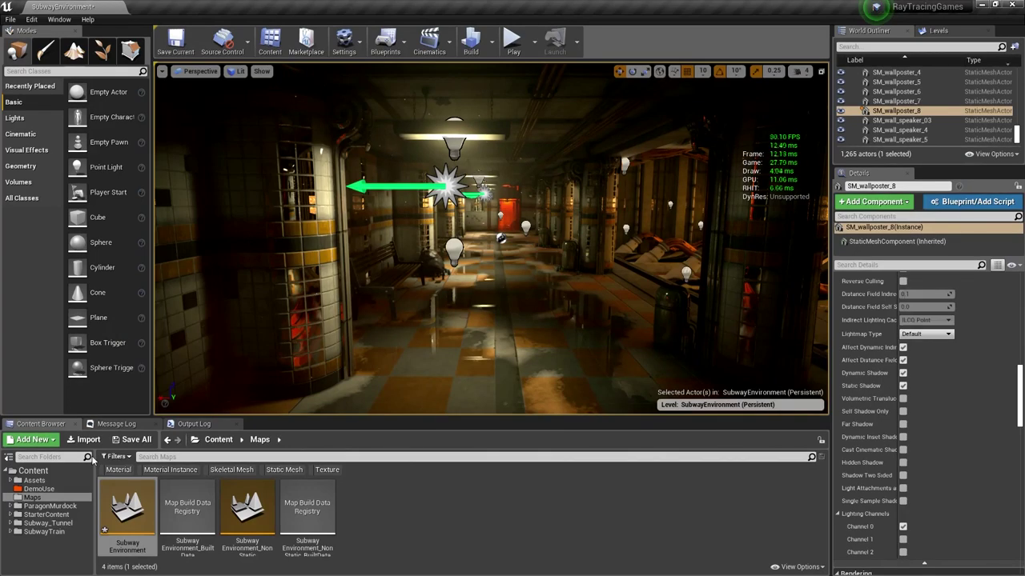
click(34, 470)
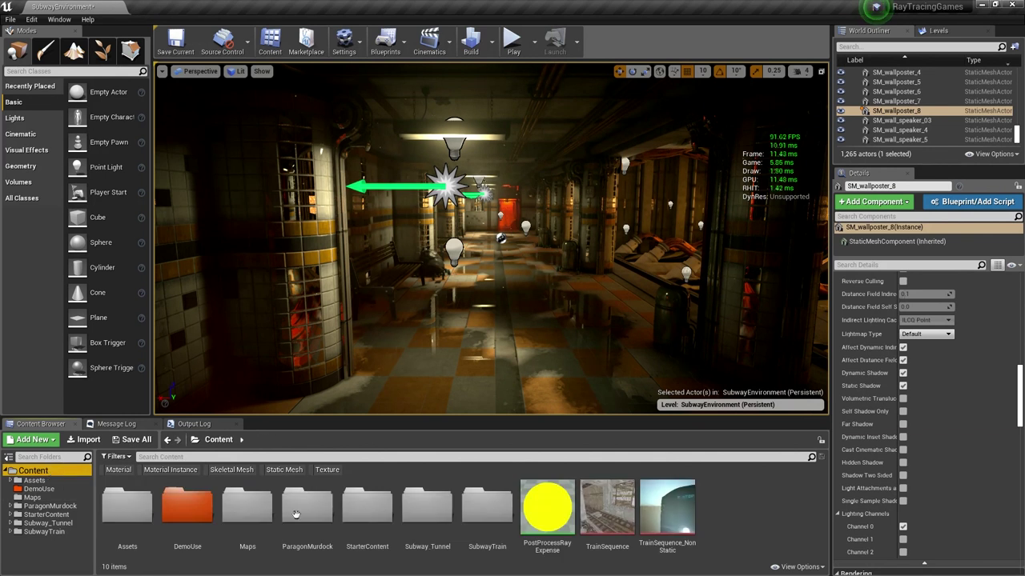
double_click(621, 521)
drag(519, 141, 867, 270)
right_drag(512, 224, 533, 232)
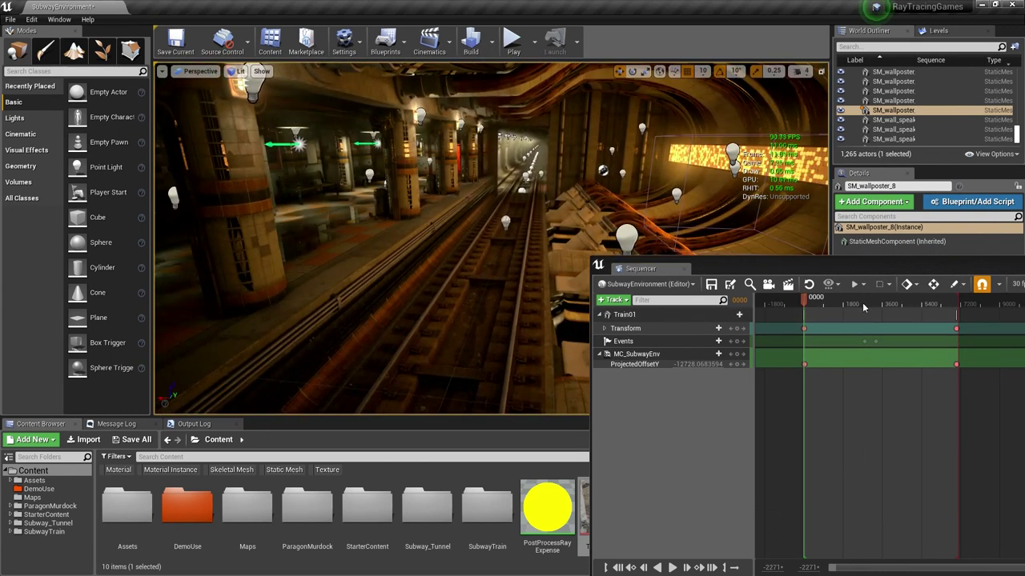
drag(859, 306, 869, 307)
- Examine the train car's window glass and interior up close, with the Sequencer window moved out of the way
right_drag(705, 204, 640, 200)
key(w)
key(w)
right_drag(455, 249, 517, 223)
key(w)
key(s)
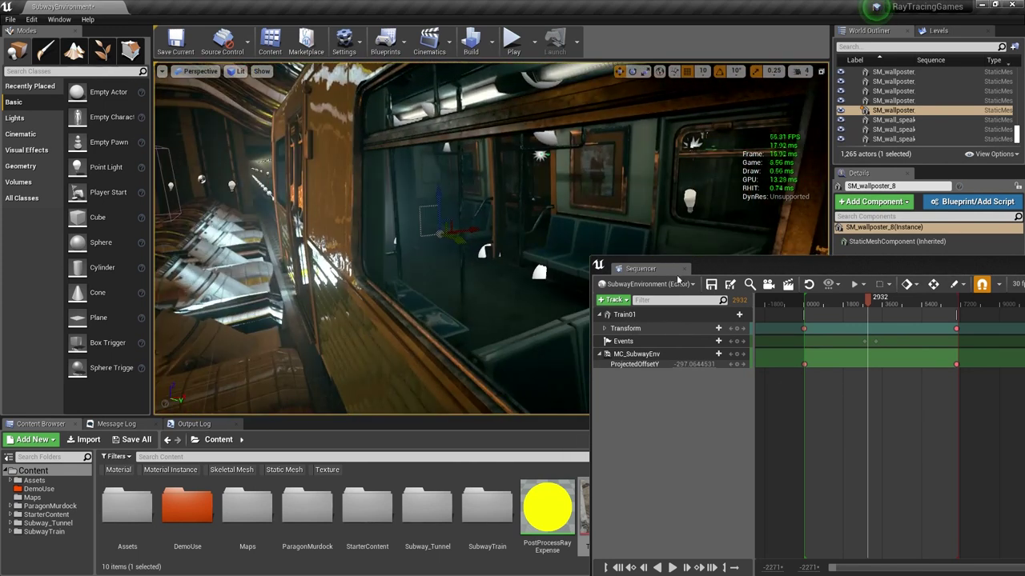
drag(723, 269, 905, 396)
mouse_move(598, 302)
right_down()
mouse_move(607, 297)
mouse_move(598, 302)
right_up()
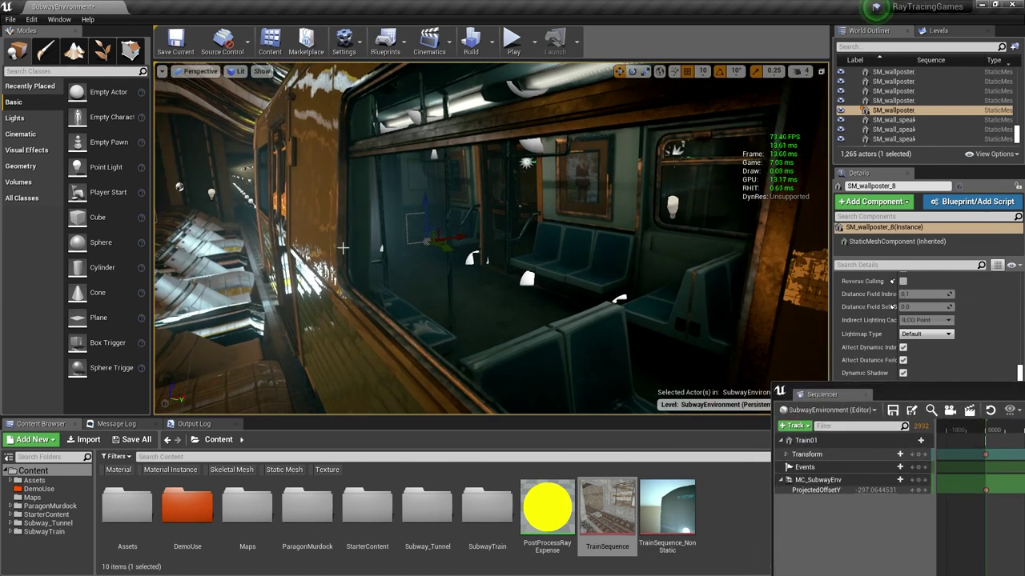
- Select PostProcessVolumeRK and set its Translucency Type to Ray Tracing, checking the train window
click(284, 159)
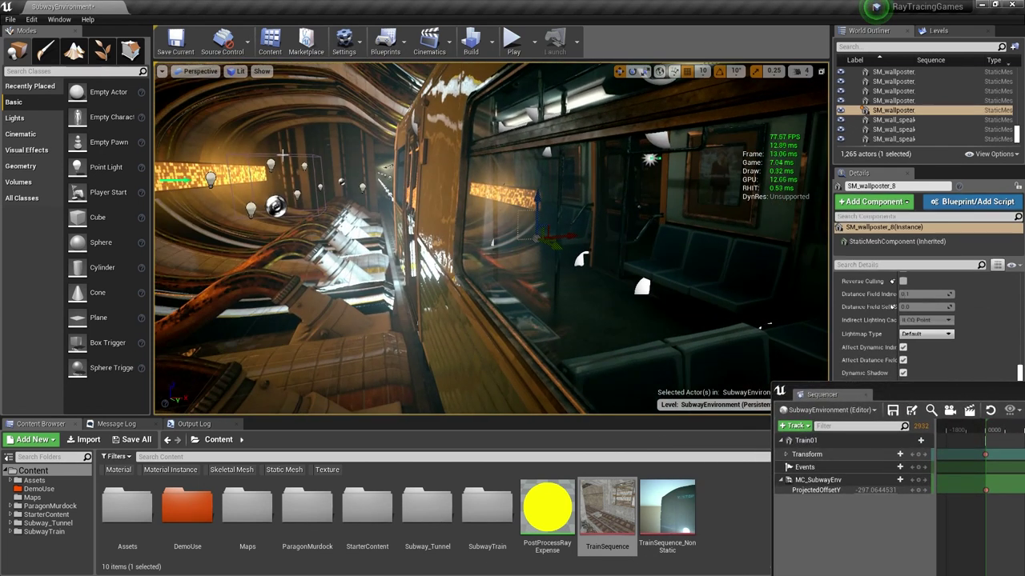
drag(923, 396, 44, 418)
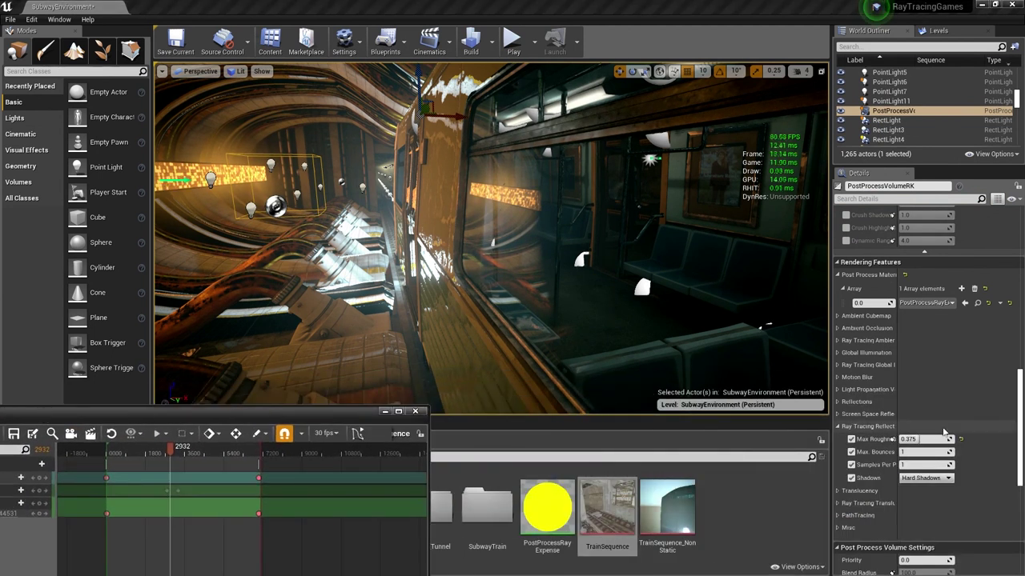
scroll(863, 485, down, 3)
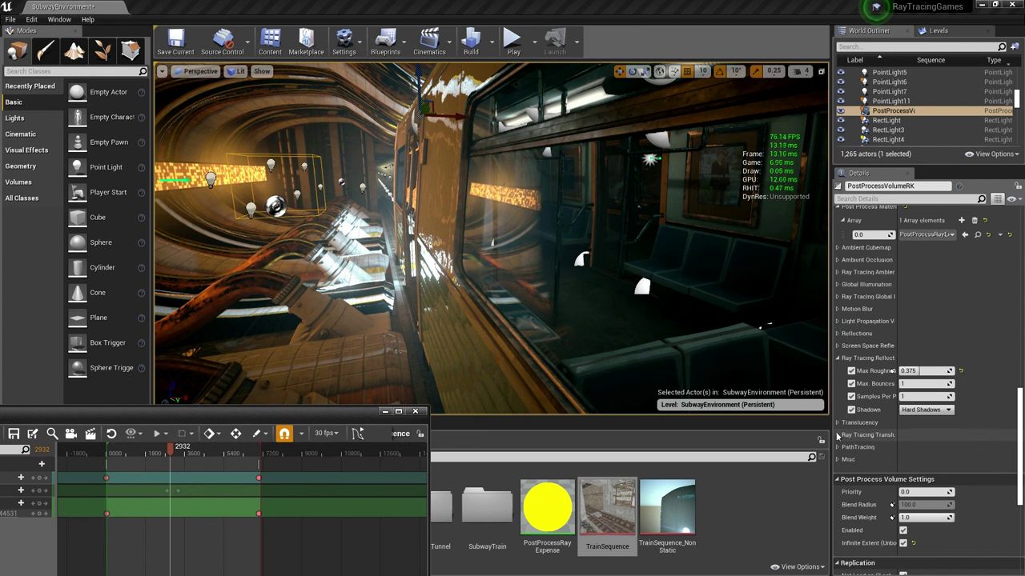
click(859, 423)
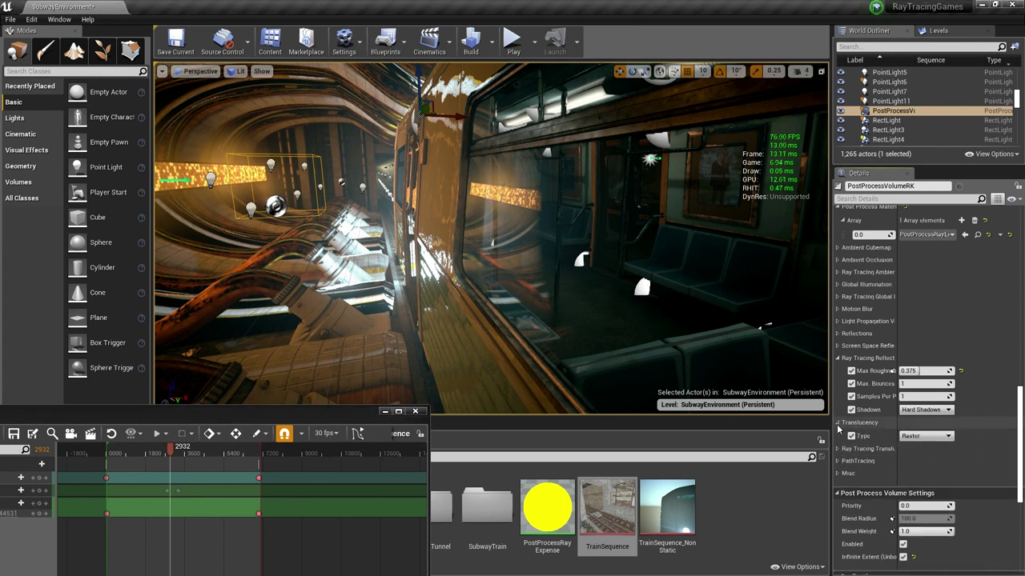
click(929, 437)
click(920, 457)
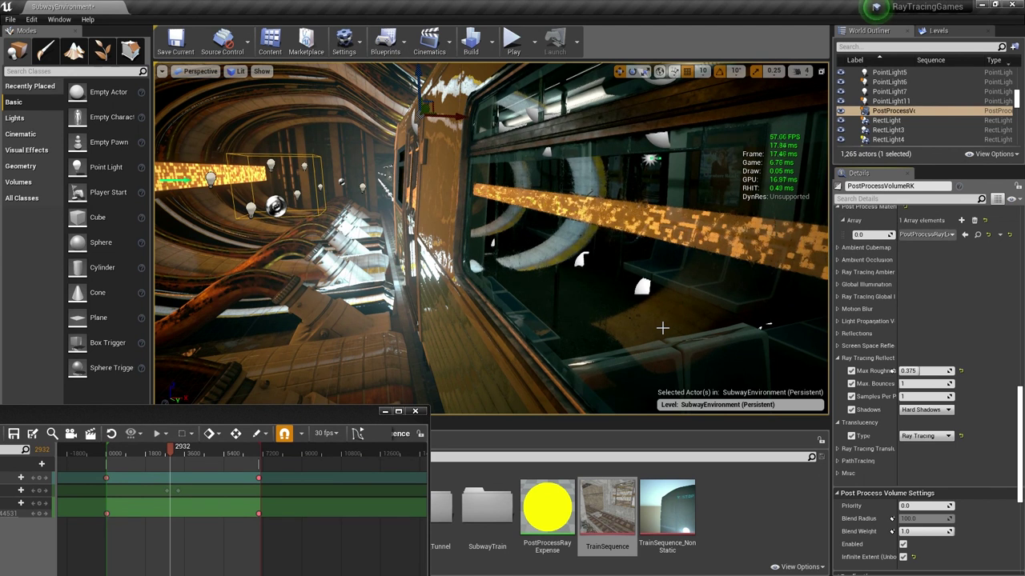
right_drag(592, 280, 608, 280)
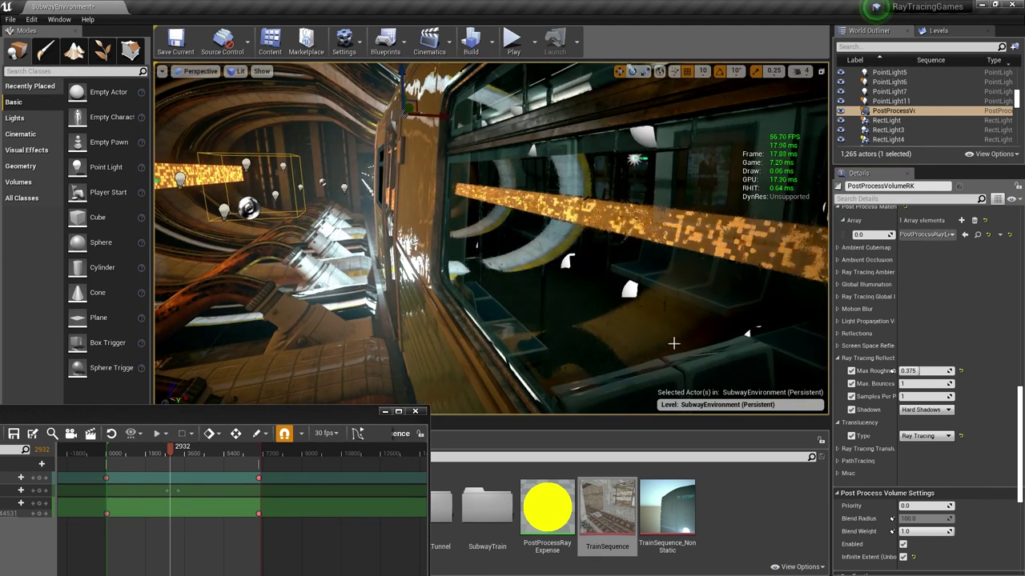
- Switch Max. Bounces of PostProcessVolumeRK's ray tracing reflections to 2 and back to 1 to compare the window reflections
click(913, 382)
key(Return)
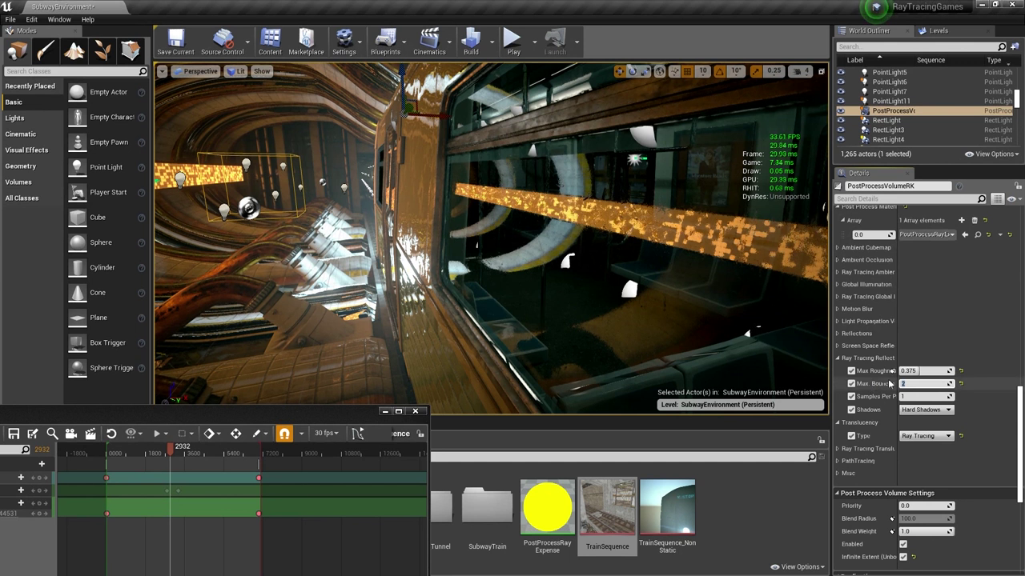
text(1)
key(Return)
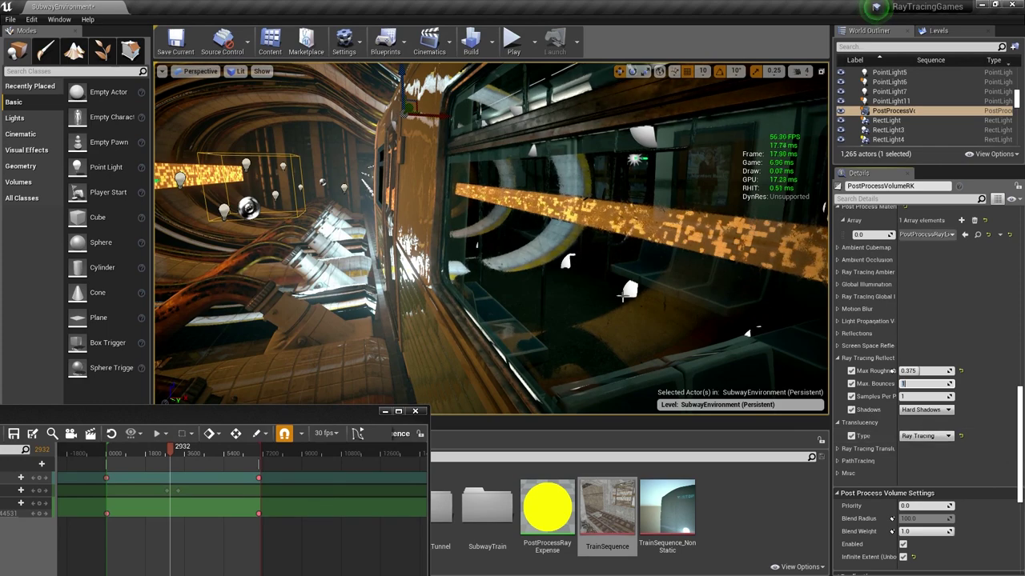
mouse_move(609, 302)
right_down()
mouse_move(508, 296)
mouse_move(641, 302)
mouse_move(625, 305)
right_up()
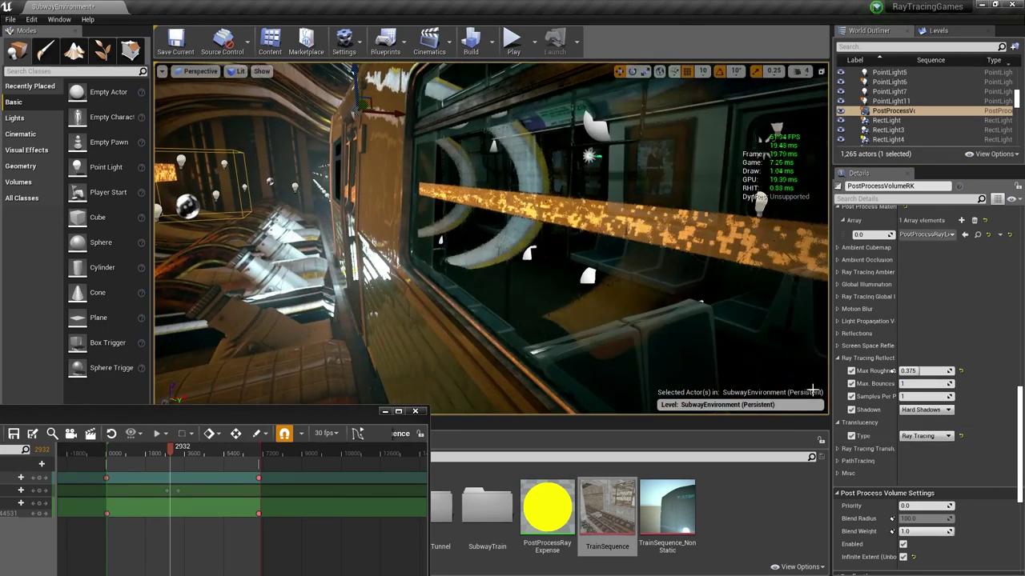
- Enable Refraction in the ray tracing translucency settings, inspect the train window up close and disable it again
click(846, 452)
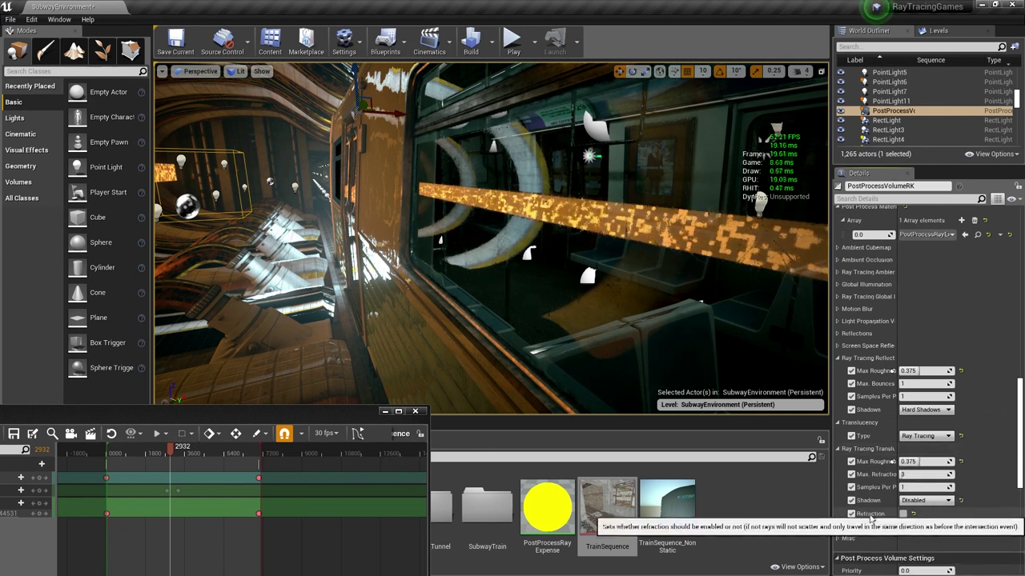
click(905, 516)
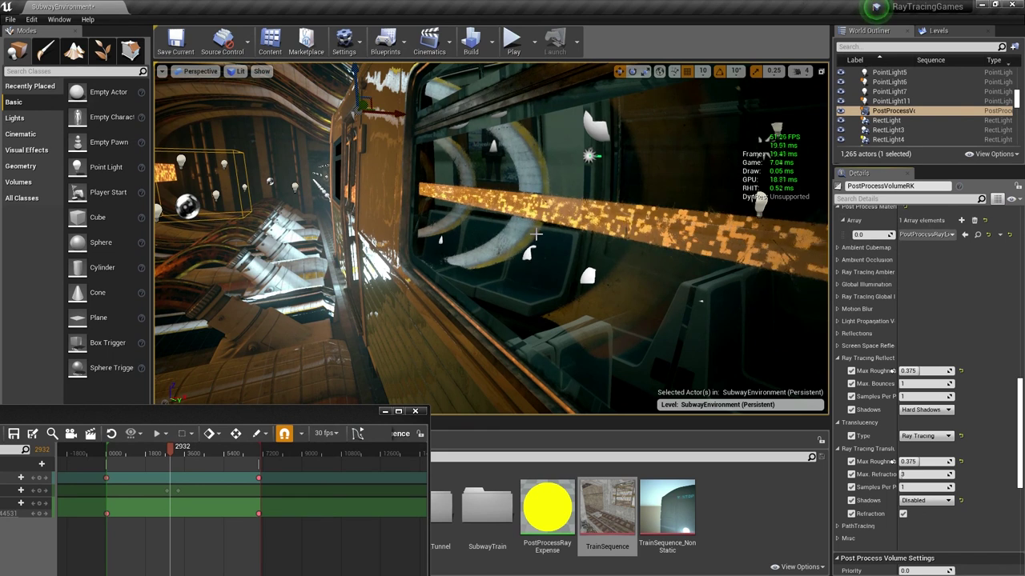
key(w)
right_drag(492, 238, 713, 301)
key(w)
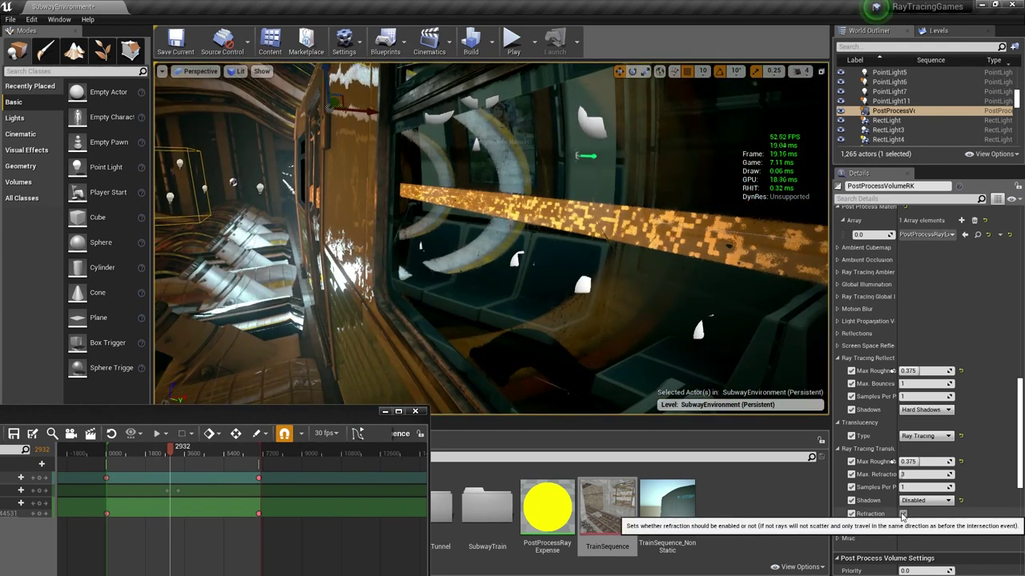
click(902, 515)
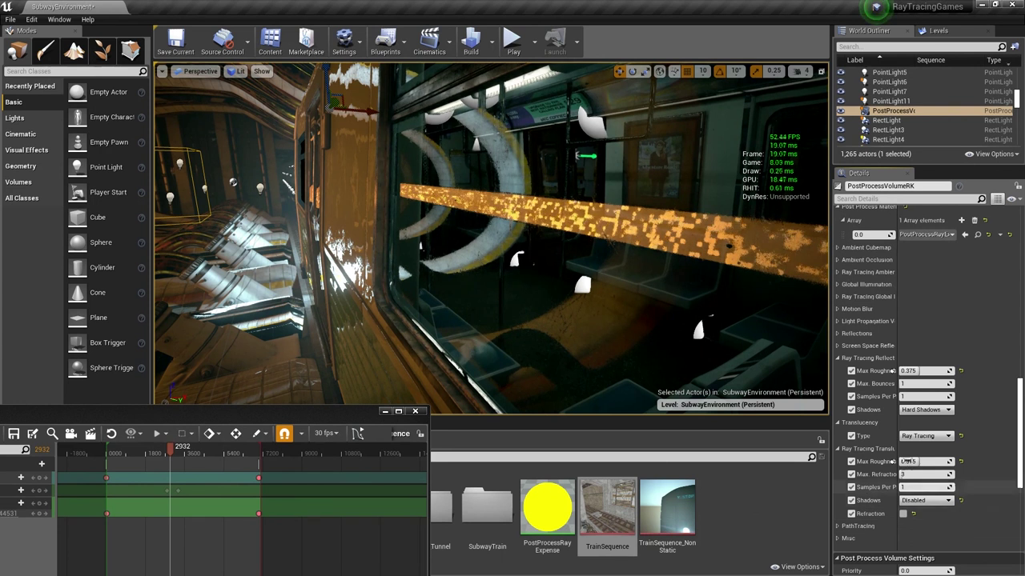
- Set PostProcessVolumeRK's Translucency Type back to Raster and return the view to the station tracks
click(923, 437)
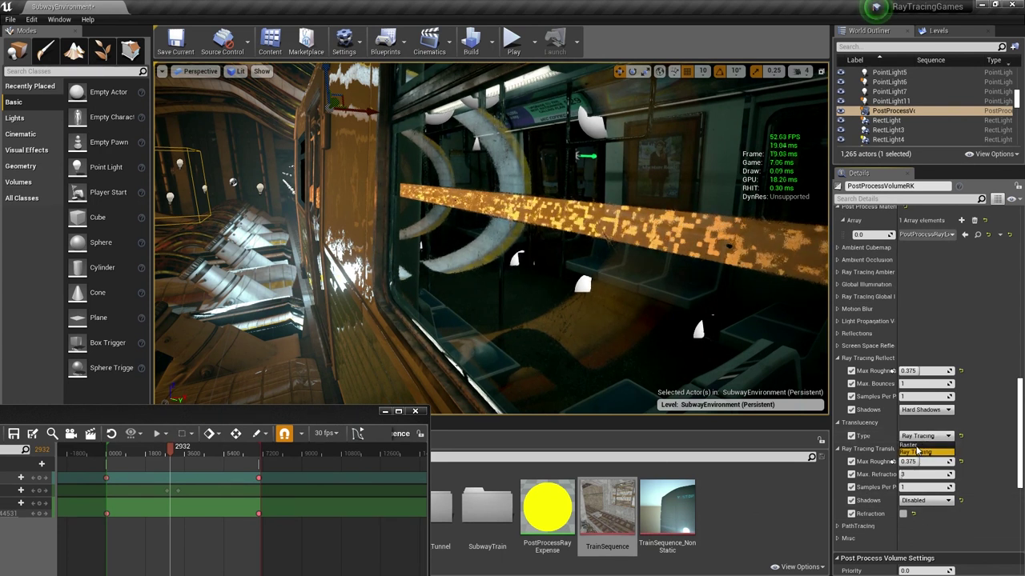
click(909, 444)
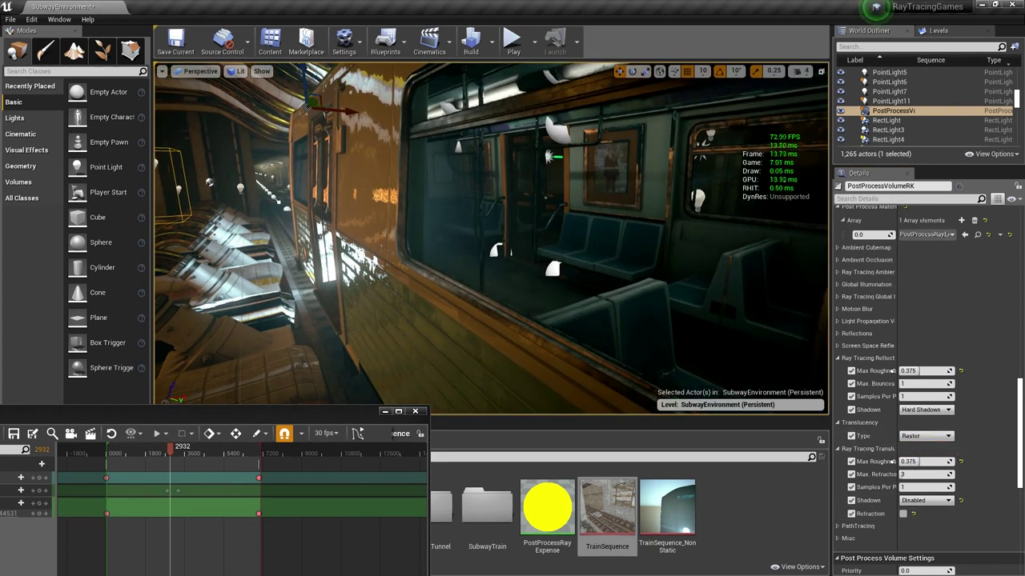
right_drag(490, 240, 480, 240)
mouse_move(639, 283)
right_down()
mouse_move(356, 283)
mouse_move(626, 285)
right_up()
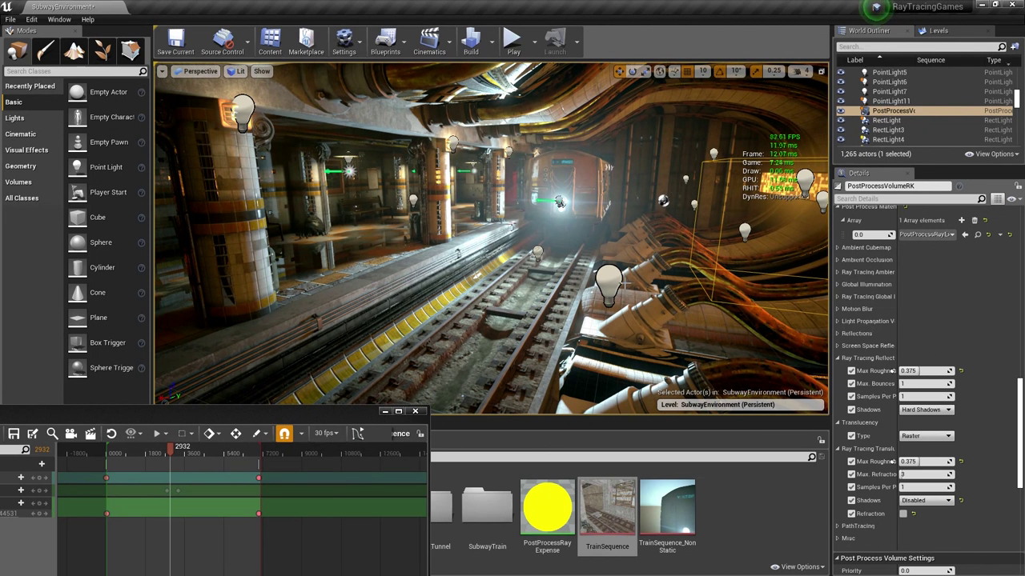
- Close the train sequence and open the SubwayEnvironment_NonStatic level from Maps without saving the SubwayEnvironment changes
drag(268, 417, 702, 267)
middle_click(367, 271)
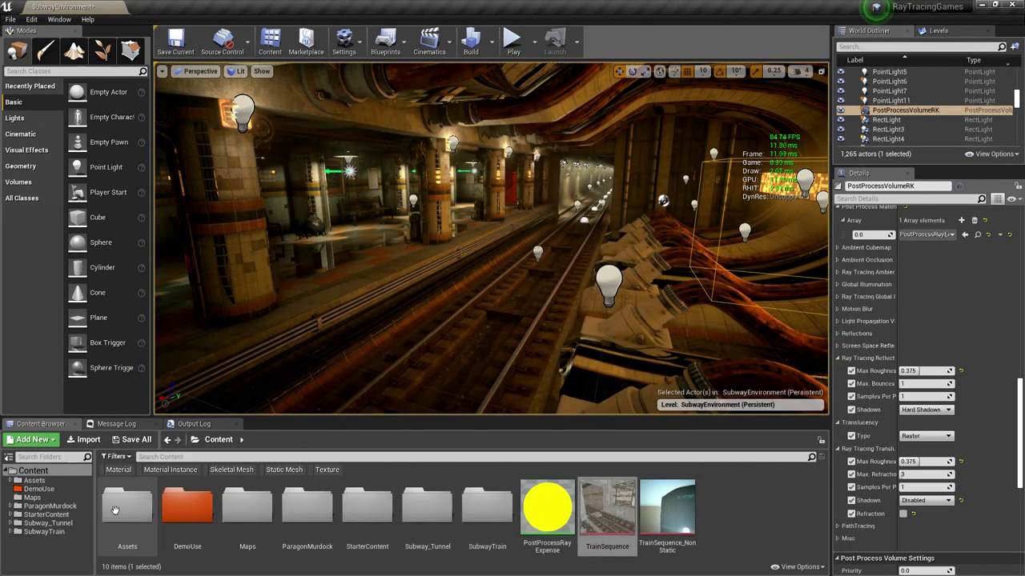
click(33, 499)
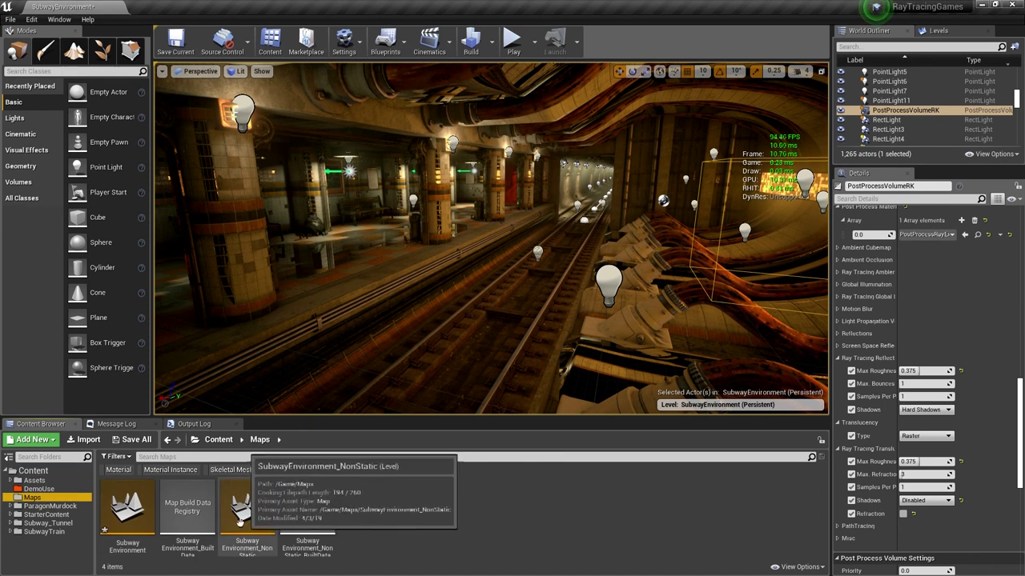
double_click(237, 512)
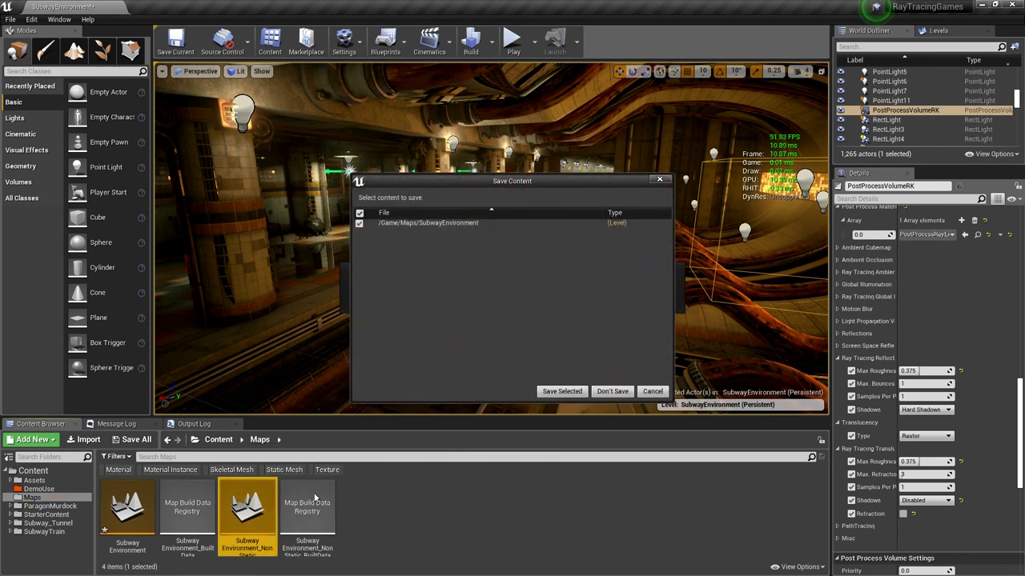
click(611, 394)
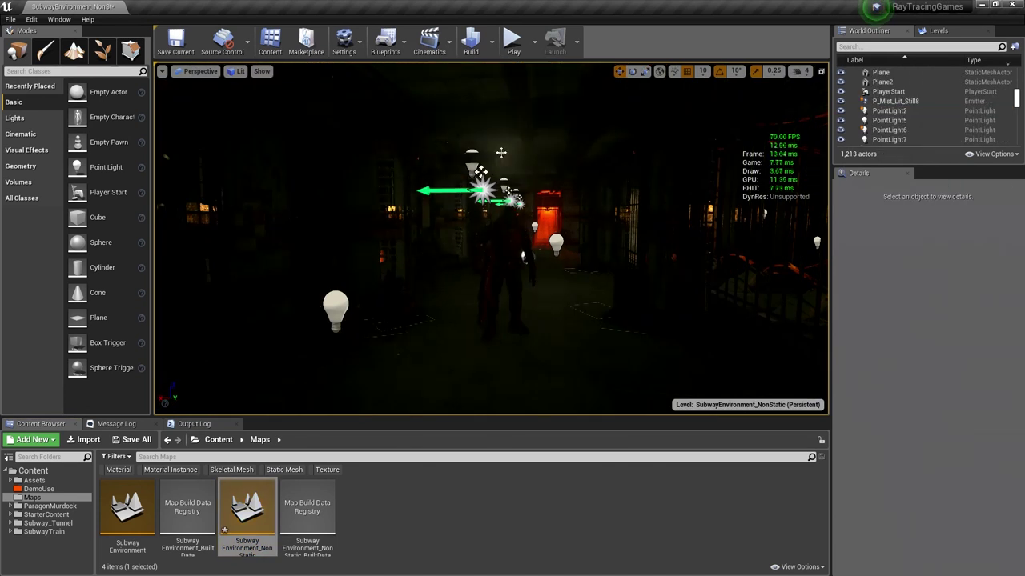
- Hide the editor icons with Game View and switch the viewport to the Detail Lighting view mode
drag(575, 216, 530, 208)
key(g)
click(237, 73)
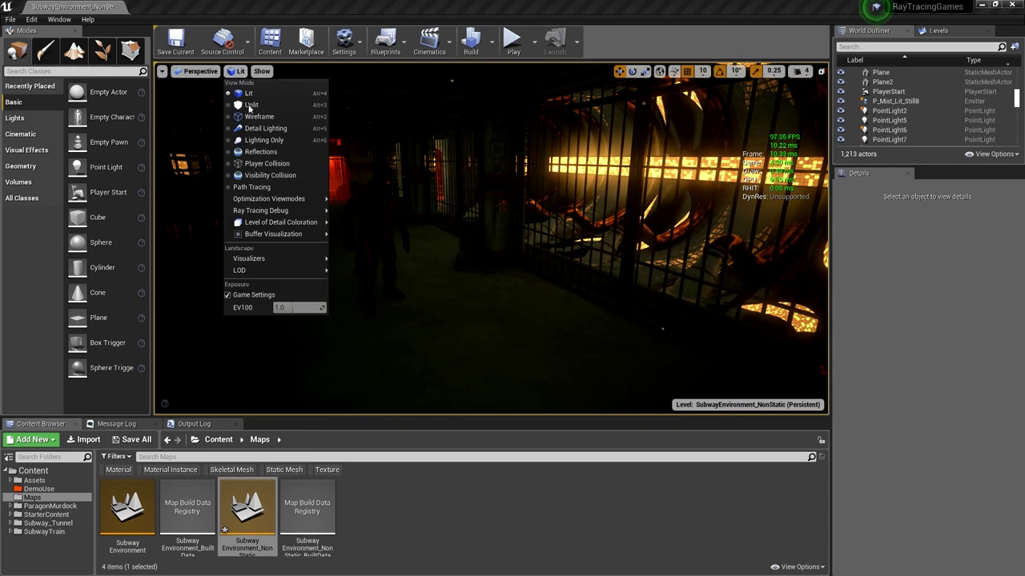
click(264, 129)
right_drag(535, 247, 513, 248)
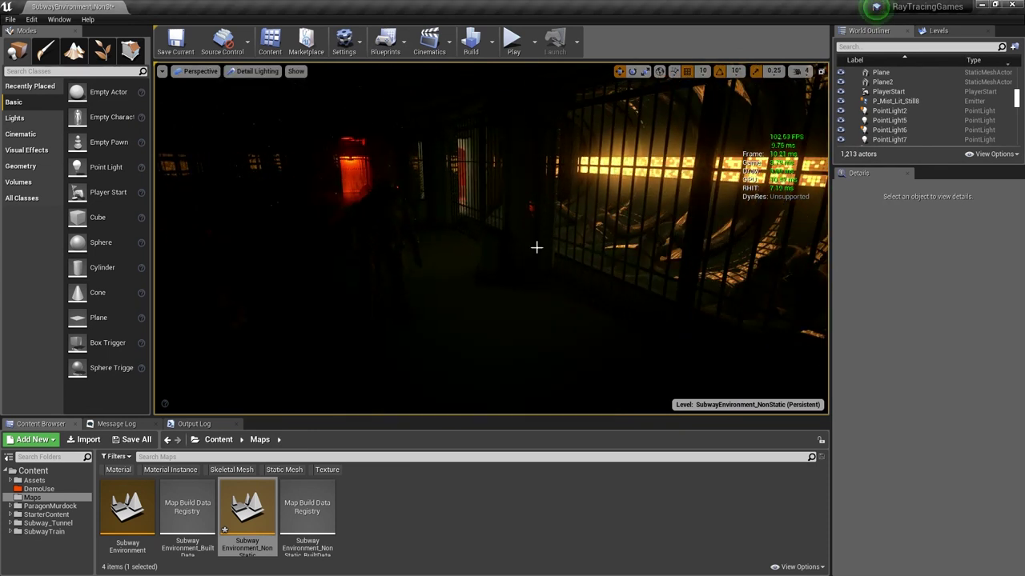
key(F11)
key(F11)
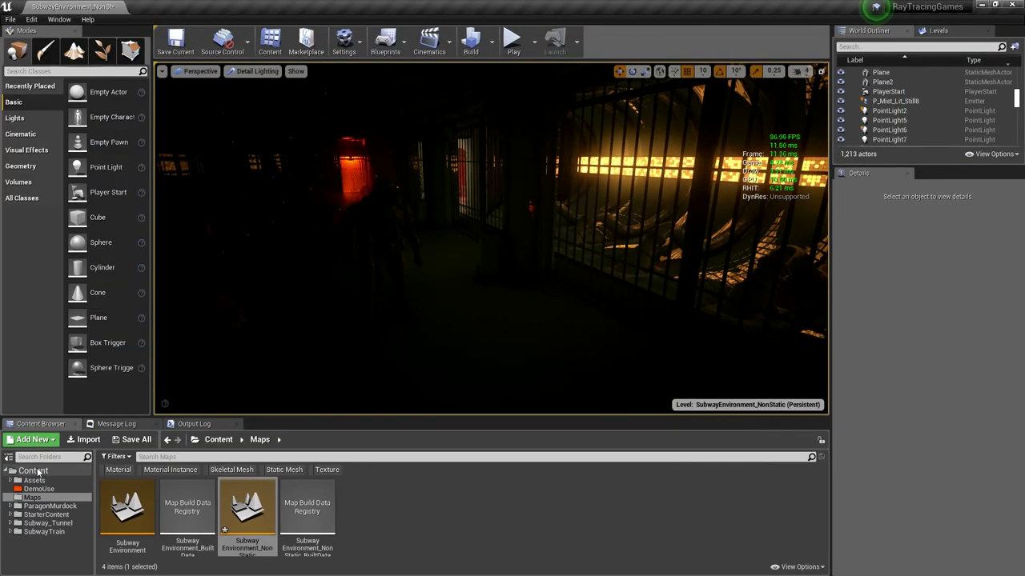
- Open TrainSequence_NonStatic, make the viewport fullscreen and scrub the train to frame 2932 beside the character on the platform
click(37, 471)
double_click(660, 531)
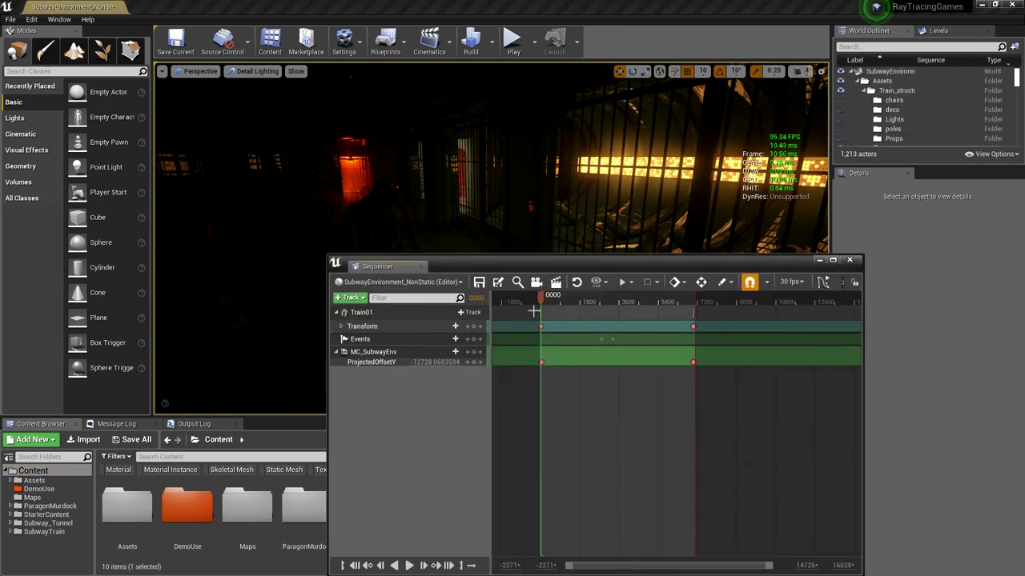
drag(540, 272, 860, 369)
key(F11)
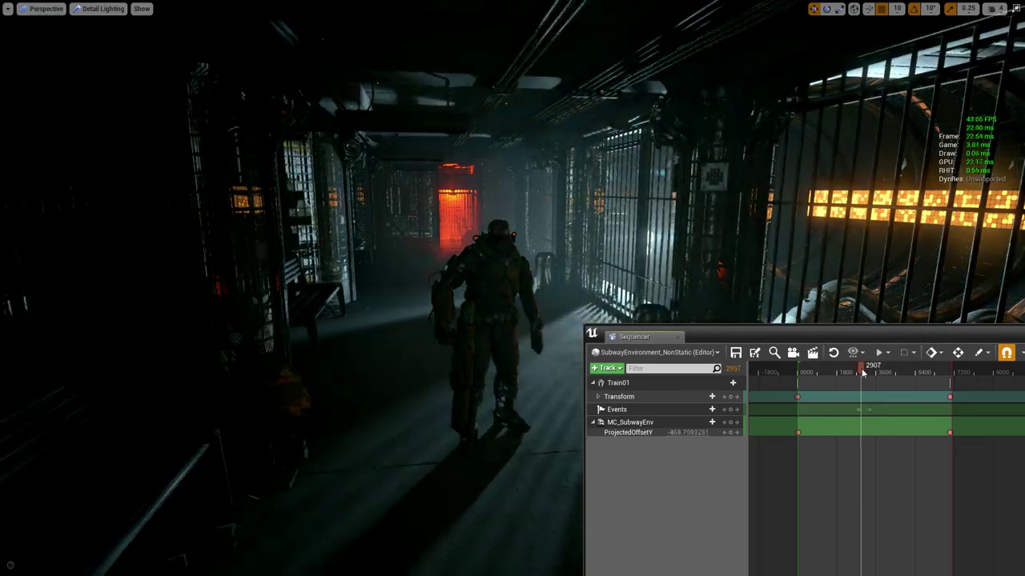
right_drag(385, 288, 129, 317)
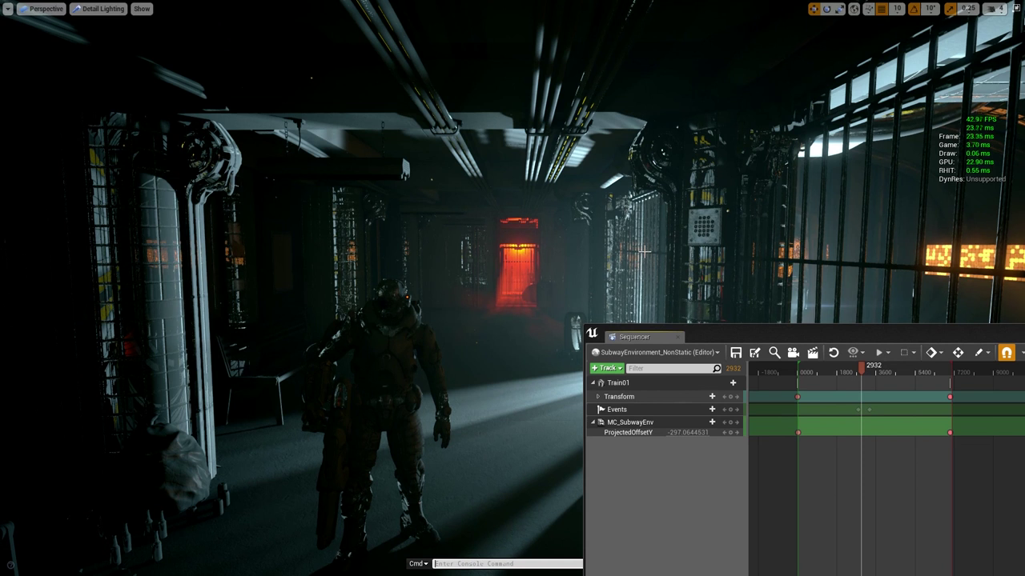
- Disable ray-traced shadows with the console command r.RayTracing.Shadows 0 and scrub the train sequence to inspect the moving shadows
text(raytr)
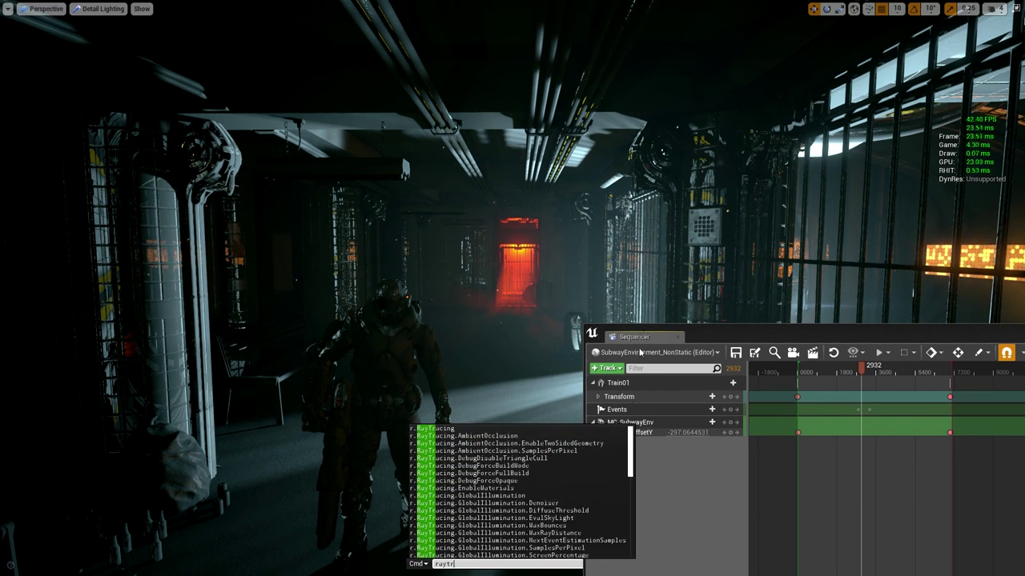
scroll(540, 487, down, 15)
scroll(538, 487, down, 5)
scroll(528, 521, up, 5)
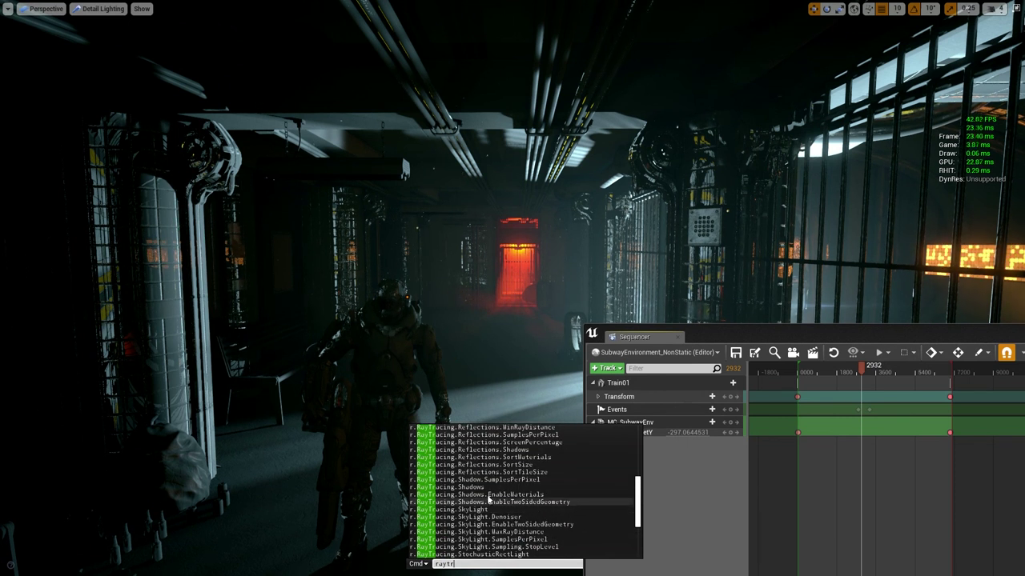
click(481, 487)
text(0)
key(Return)
drag(398, 448, 367, 504)
drag(863, 374, 857, 379)
mouse_move(510, 440)
mouse_down()
mouse_move(516, 456)
mouse_move(565, 462)
mouse_move(553, 474)
mouse_move(583, 498)
mouse_move(564, 513)
mouse_move(502, 443)
mouse_up()
- Re-enable ray-traced shadows with r.RayTracing.Shadows 1 and scrub the train past the platform bars to about frame 3047
key(grave)
key(Up)
key(BackSpace)
text(1)
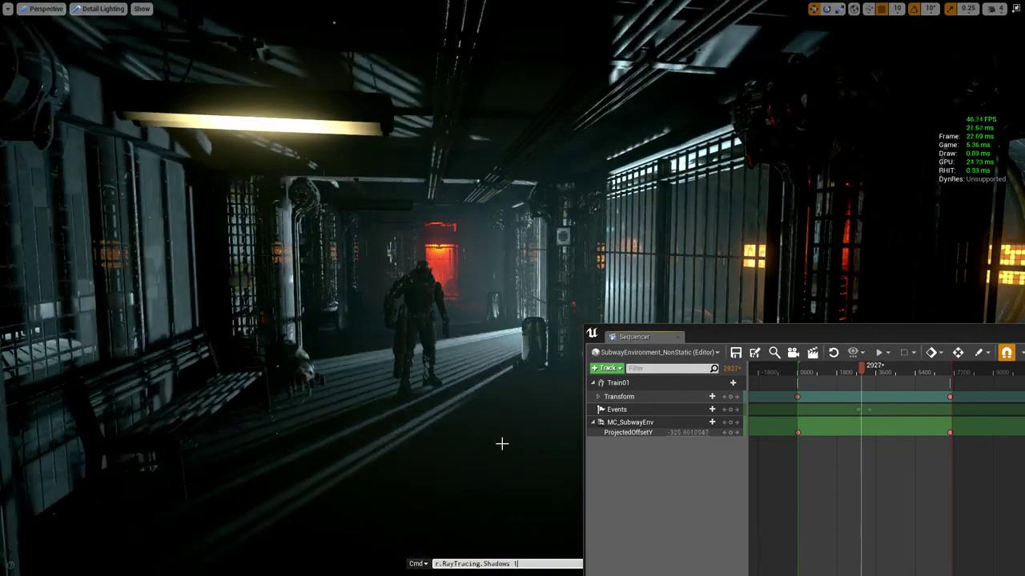
key(Return)
mouse_move(394, 394)
mouse_down()
mouse_move(485, 375)
mouse_move(394, 395)
mouse_up()
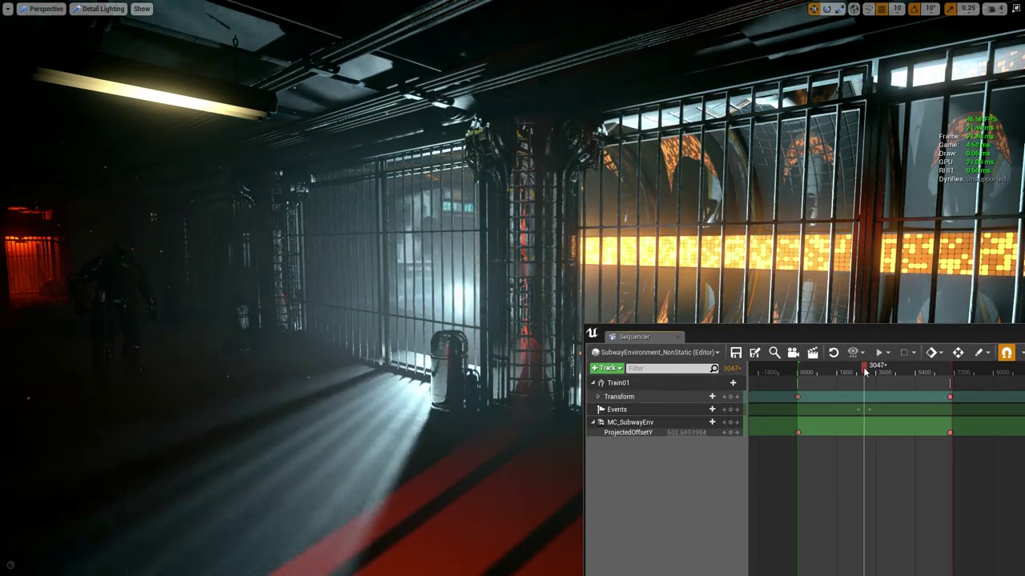
- Scrub the train to frame 2834, show the editor icons again and select RectLight3 on the tunnel's glowing strip
drag(864, 371, 860, 371)
key(w)
right_drag(497, 336, 538, 359)
key(g)
click(517, 278)
right_drag(454, 325, 504, 332)
key(F11)
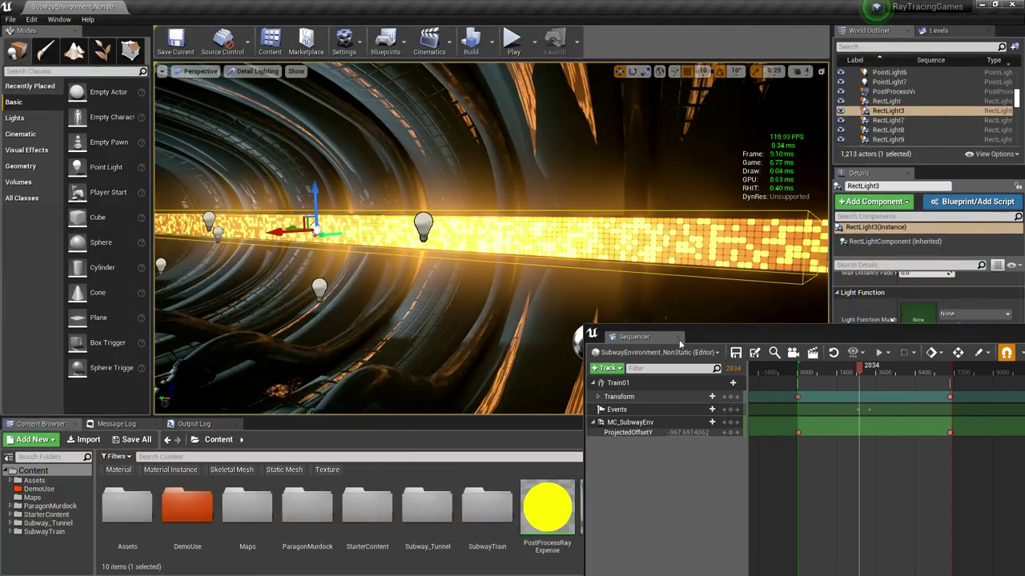
- Move the Sequencer window away from the light's properties and turn on Affects World for RectLight3
drag(811, 342, 246, 388)
scroll(930, 459, down, 5)
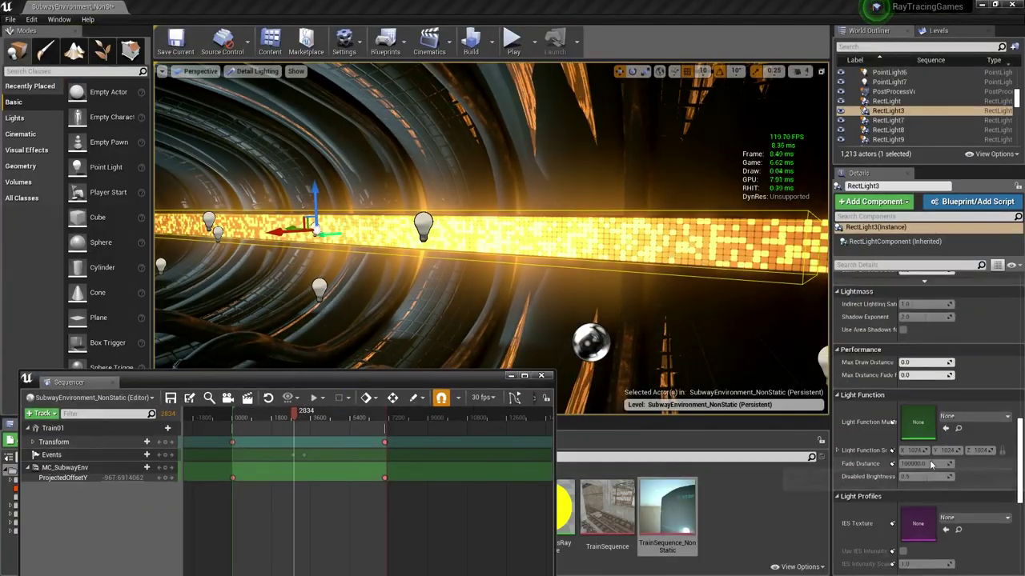
scroll(926, 460, up, 6)
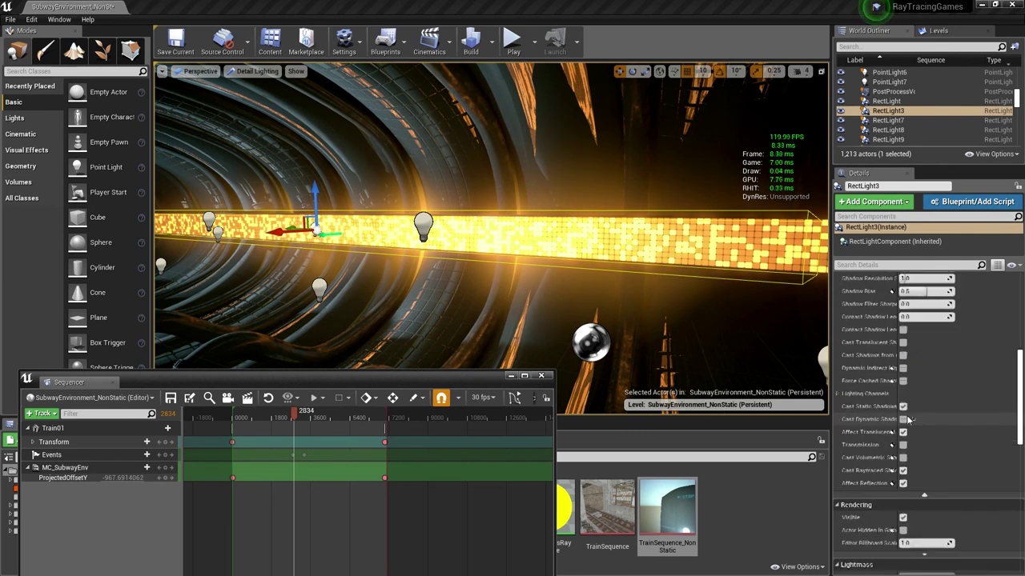
scroll(915, 427, up, 1)
click(904, 366)
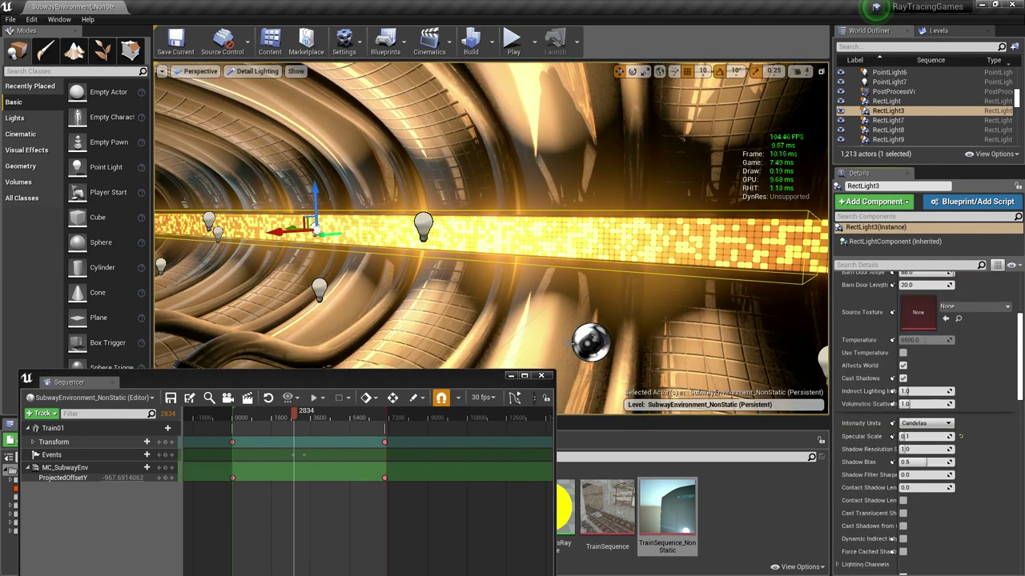
- Examine the rect light's shadows on the platform in a fullscreen viewport, scrubbing the train to frame 2686 and moving the Sequencer window out of the way
drag(393, 385, 854, 371)
right_drag(641, 264, 508, 139)
key(w)
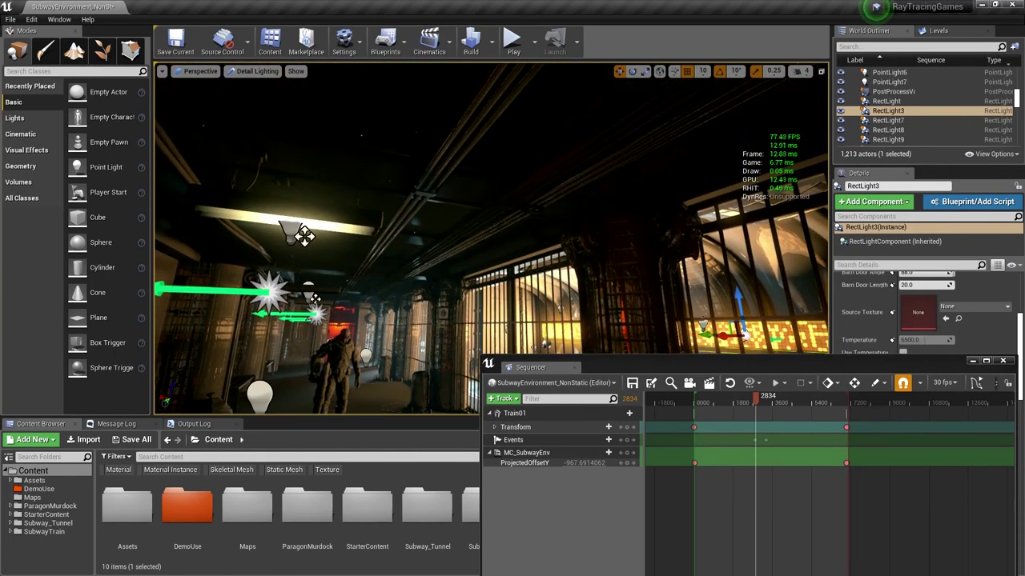
right_drag(458, 181, 462, 200)
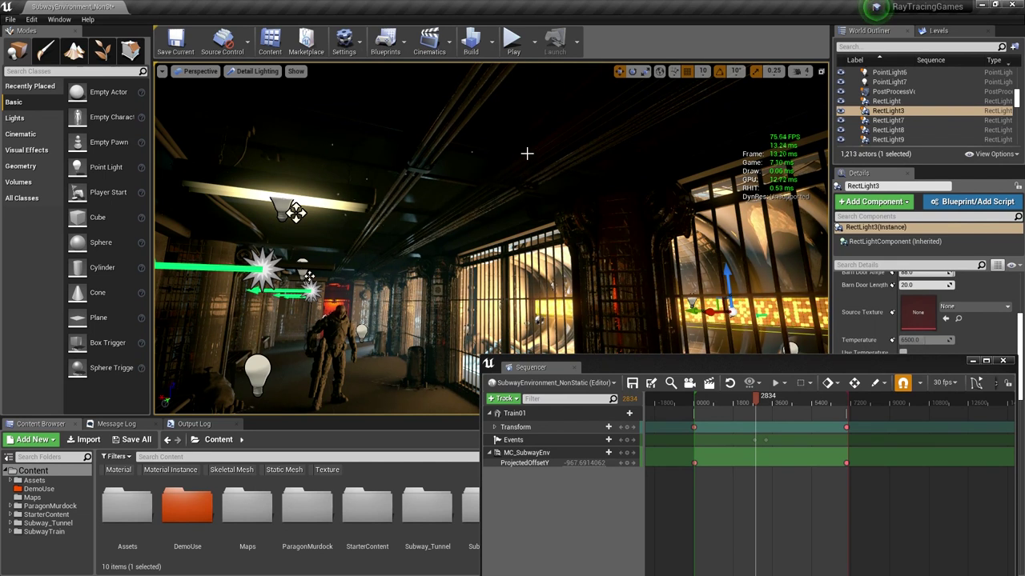
key(s)
right_drag(540, 248, 530, 302)
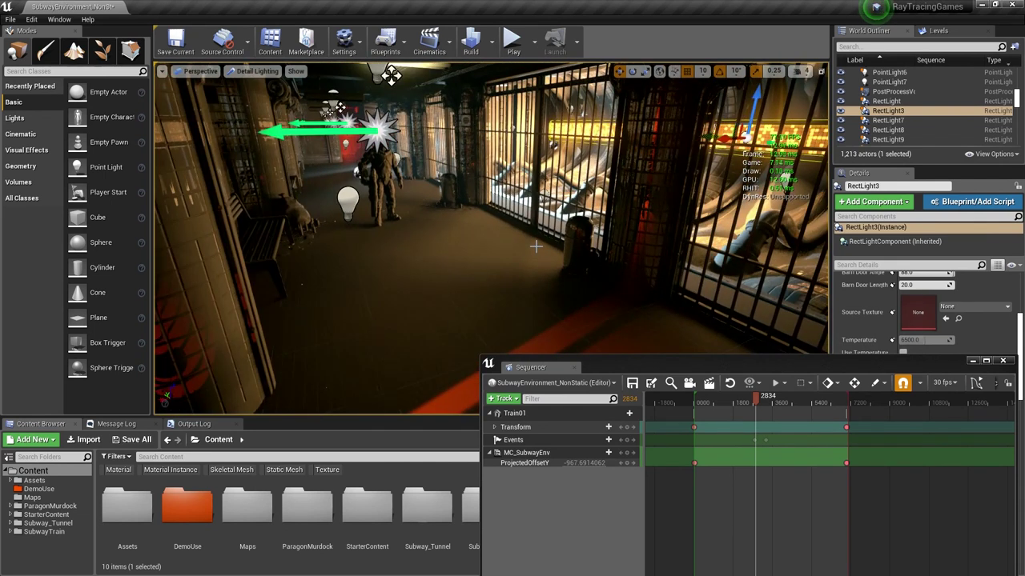
key(F11)
right_drag(536, 247, 823, 243)
key(w)
key(s)
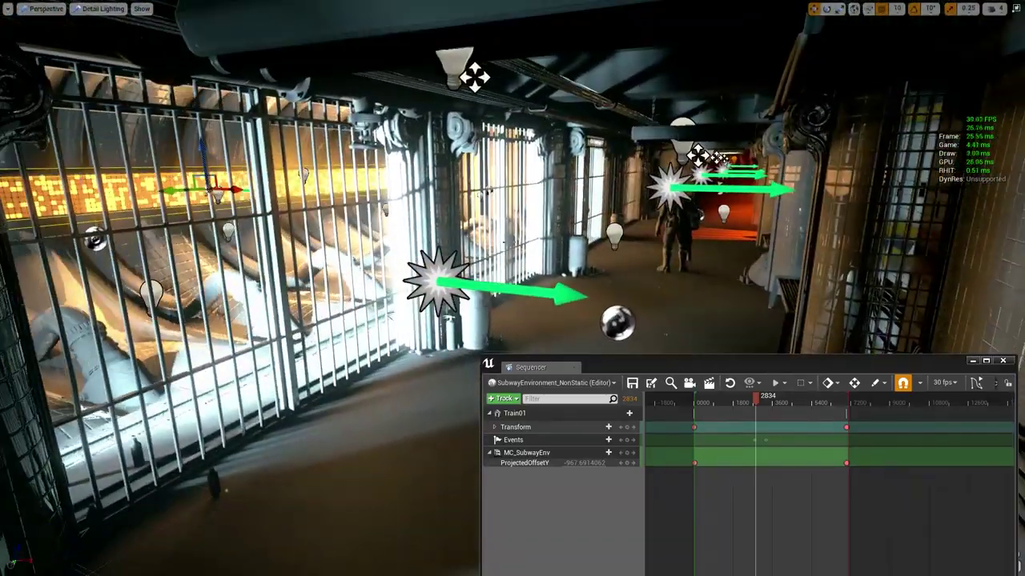
drag(756, 398, 753, 401)
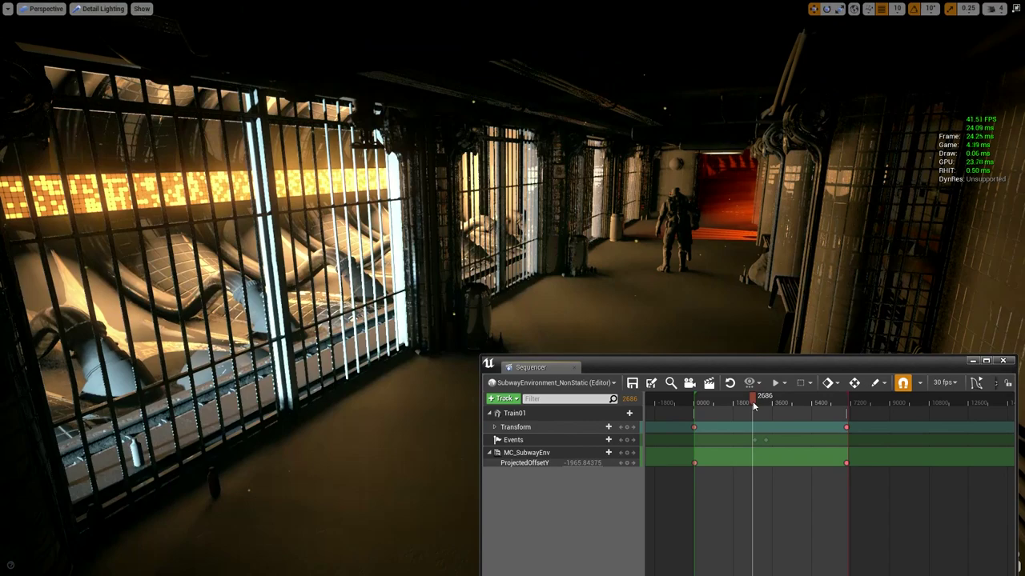
drag(730, 366, 787, 507)
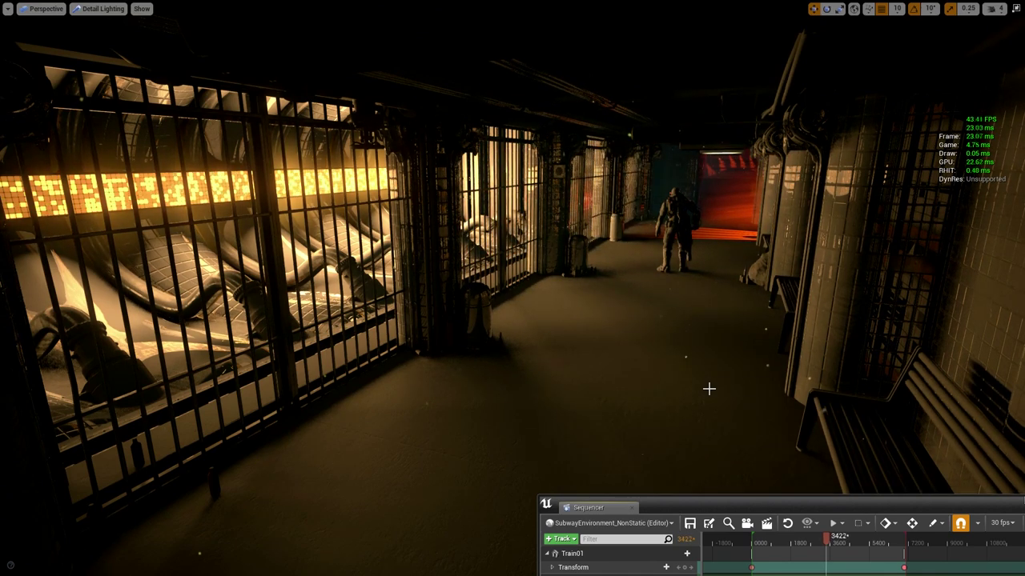
- Exit the fullscreen viewport and open the SubwayEnvironment map from the Maps folder without saving the current level
key(F11)
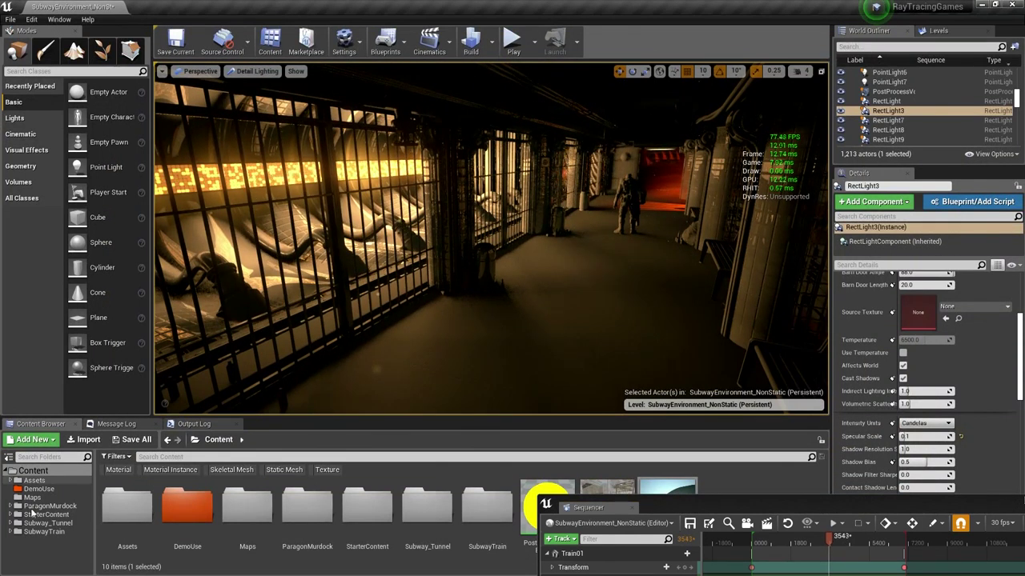
click(32, 497)
double_click(132, 512)
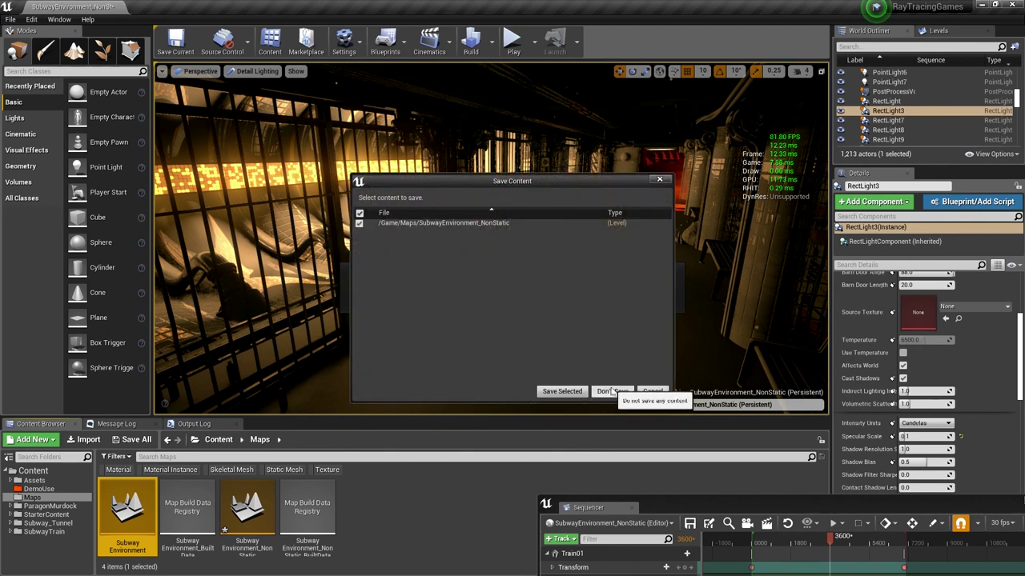
click(611, 391)
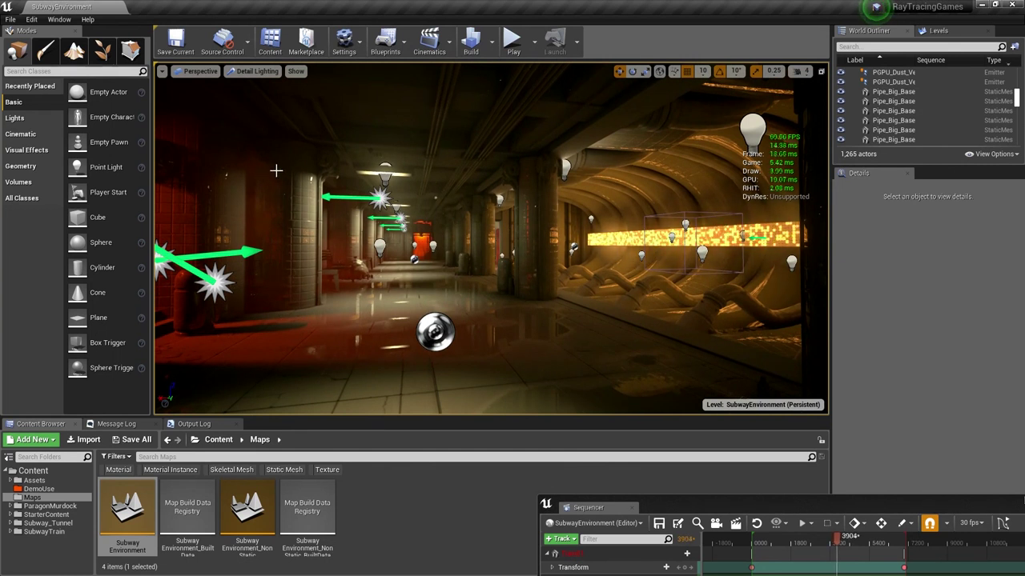
- Switch the viewport to the Lit view mode and close the Sequencer
click(253, 71)
click(256, 95)
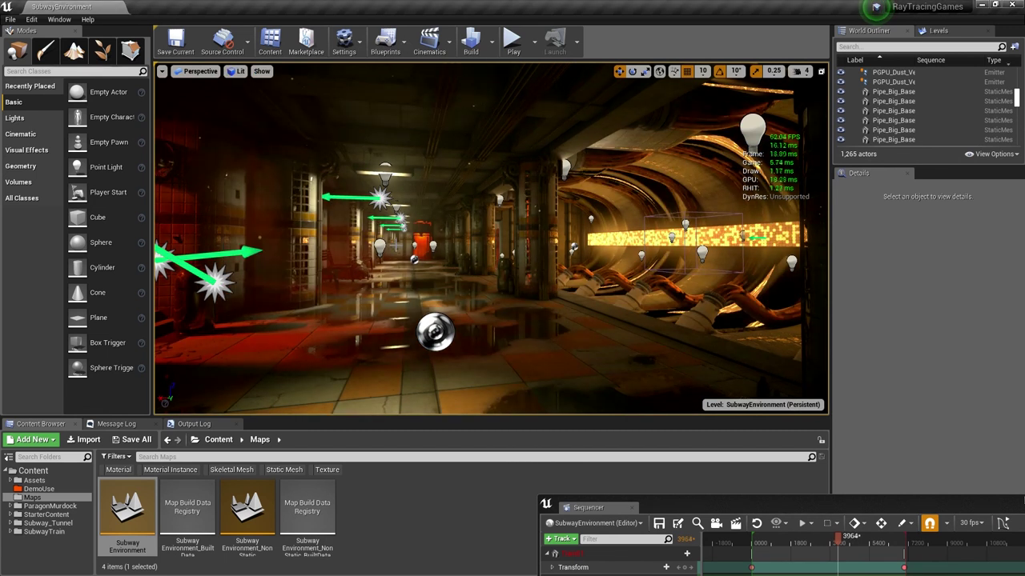
middle_click(598, 510)
mouse_move(542, 370)
right_down()
mouse_move(542, 379)
mouse_move(542, 370)
right_up()
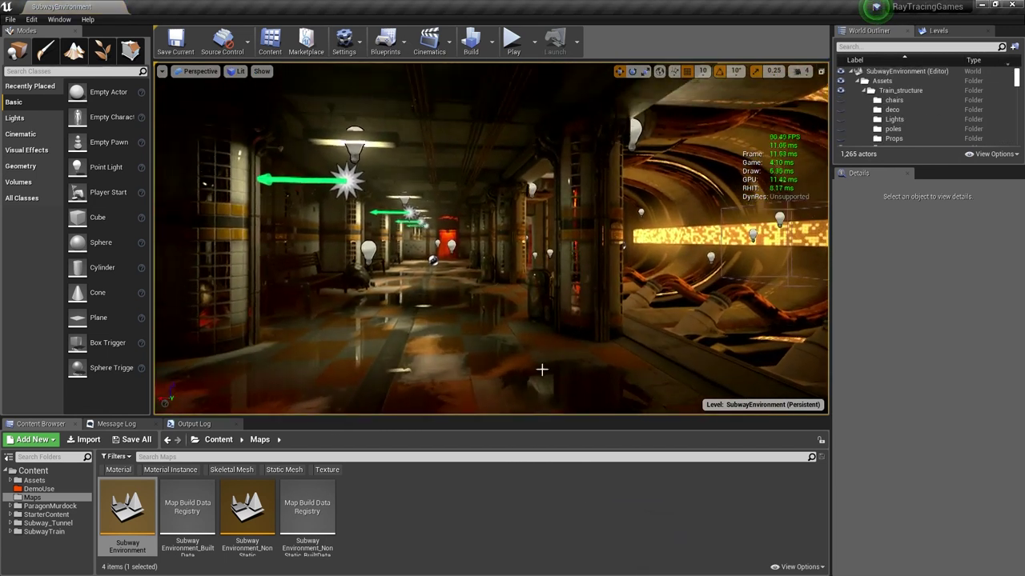
- Disable ray-traced ambient occlusion with the console command r.RayTracing.AmbientOcclusion 0
key(grave)
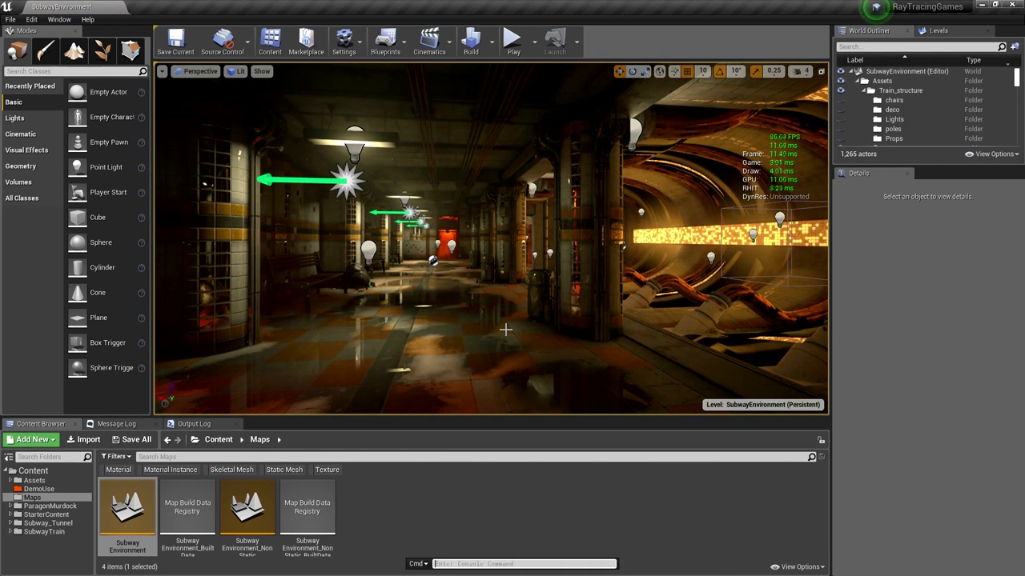
text(ambient)
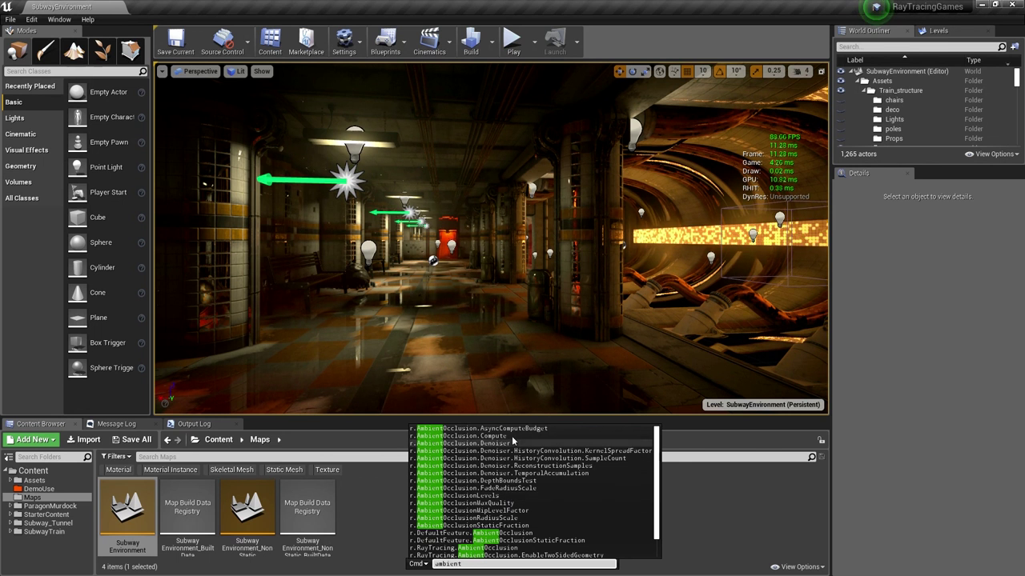
scroll(524, 477, down, 1)
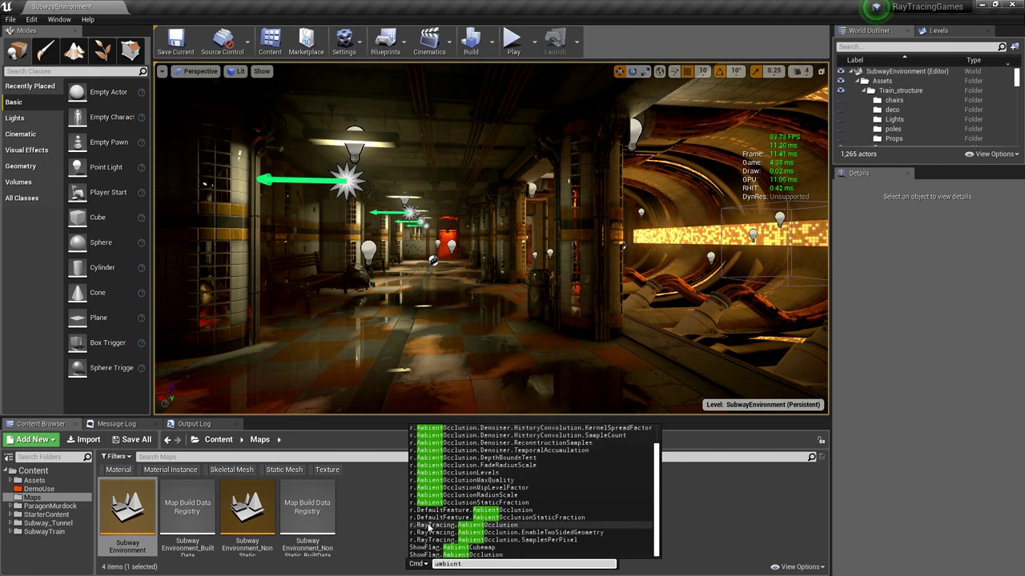
click(486, 526)
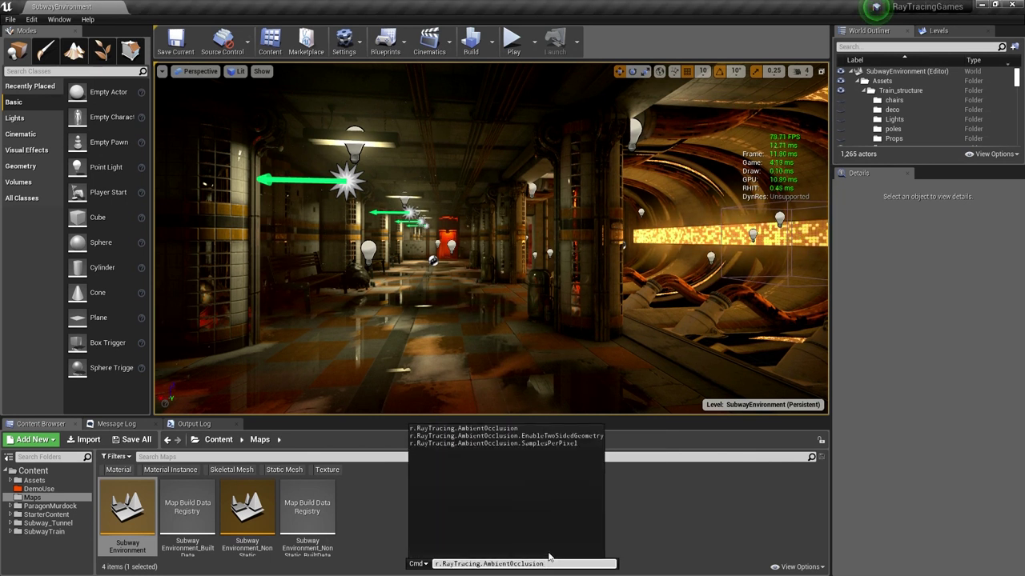
text(0)
key(Return)
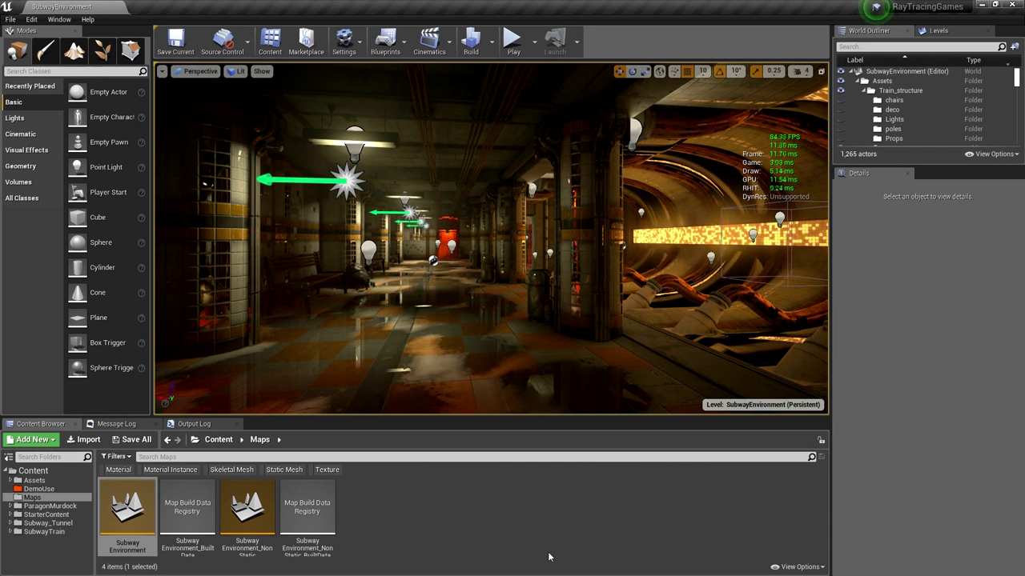
- Enable ray-traced ambient occlusion with the console command r.RayTracing.AmbientOcclusion 1
key(grave)
key(Up)
key(BackSpace)
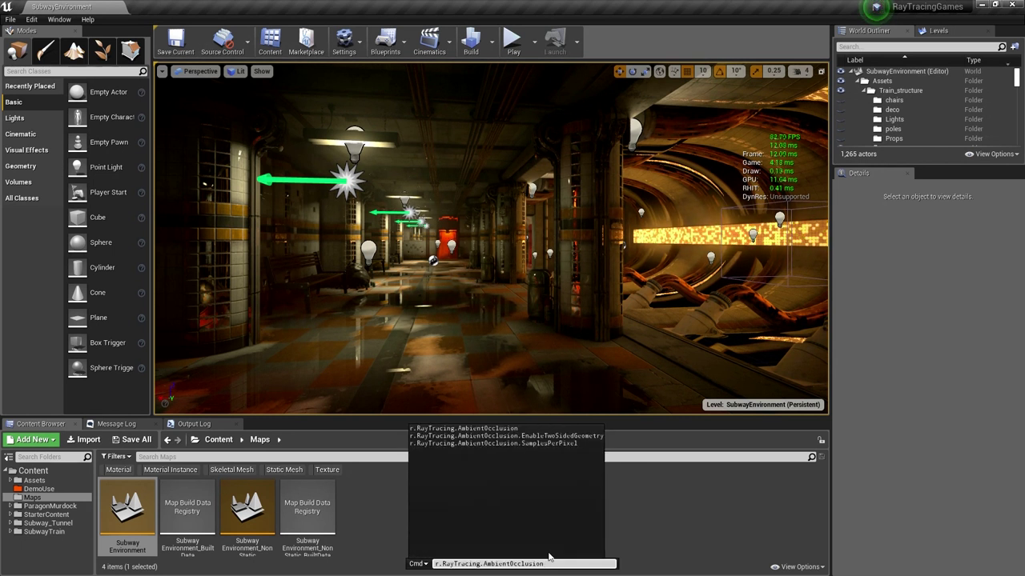
text(1)
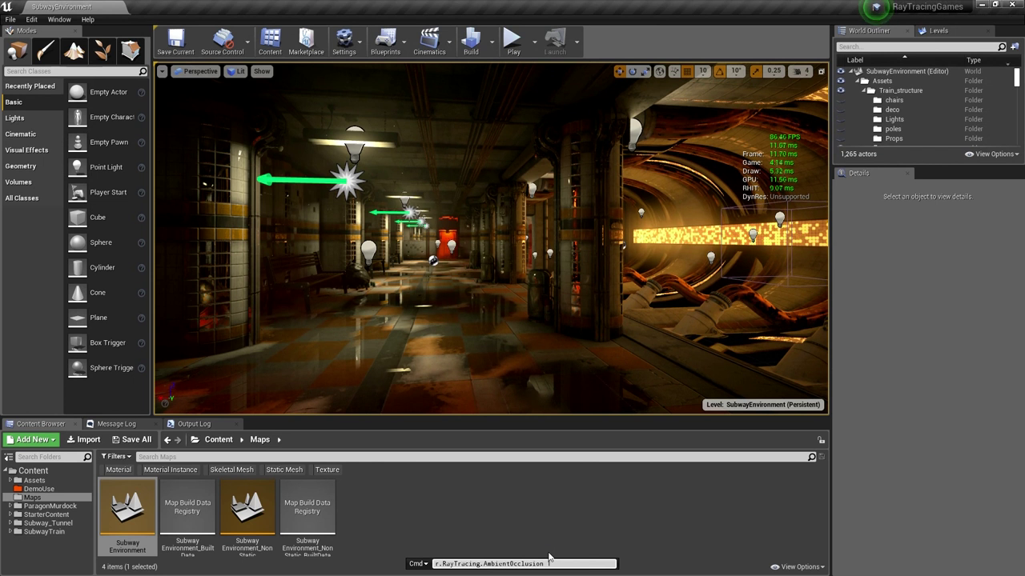
key(Return)
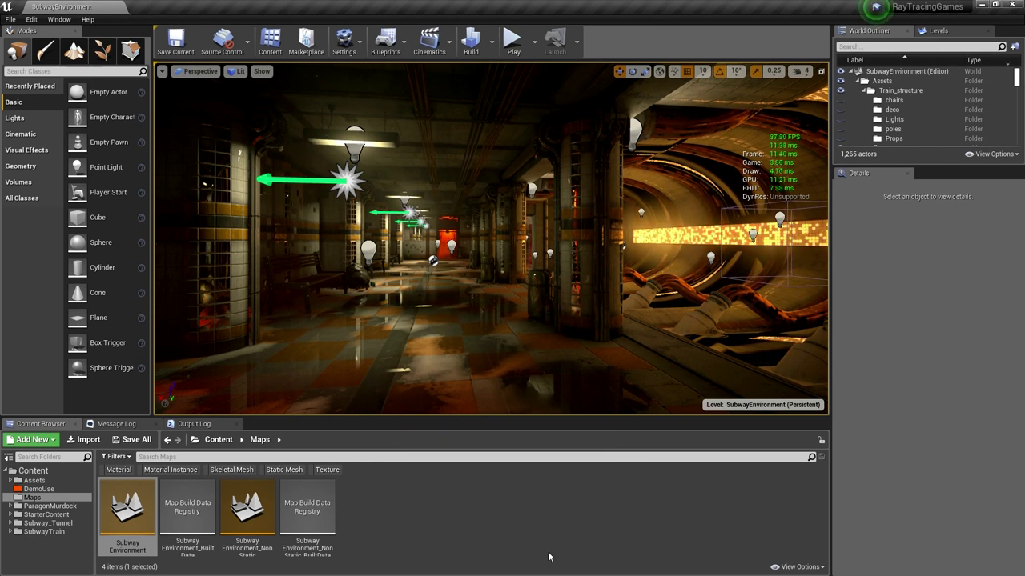
- Search the console commands for "globali" to find the global illumination settings
right_drag(522, 326, 515, 292)
key(grave)
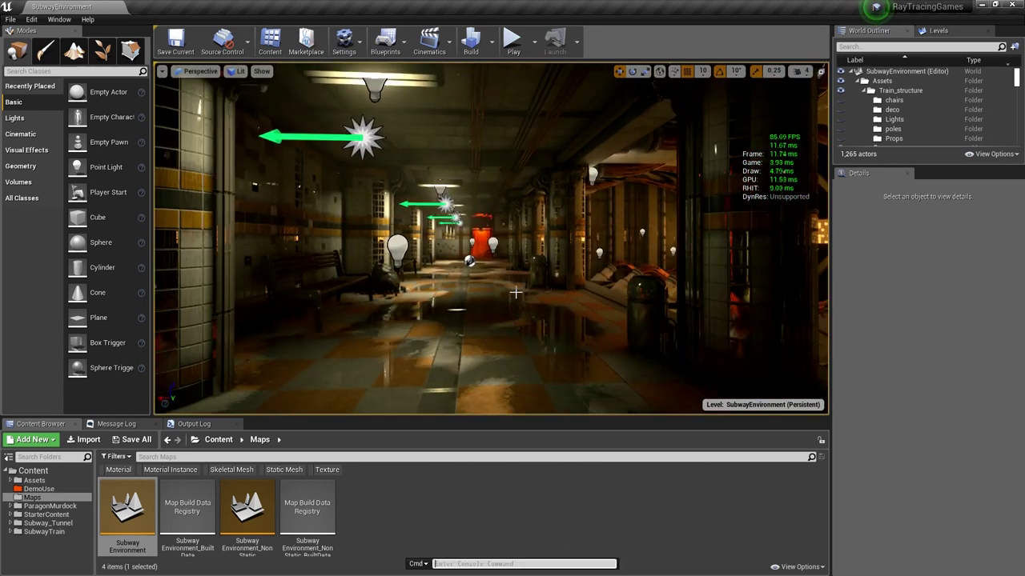
text(globali)
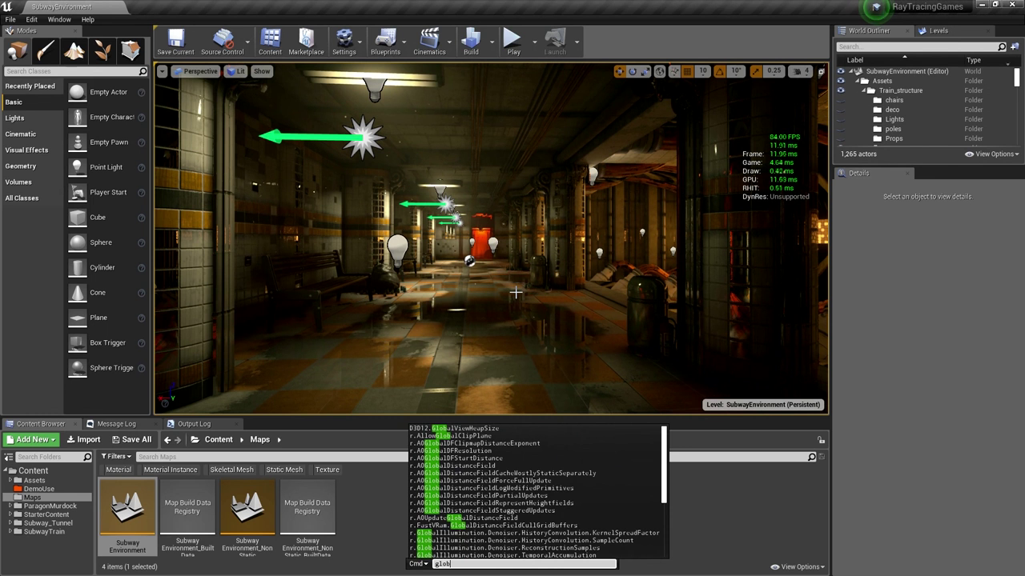